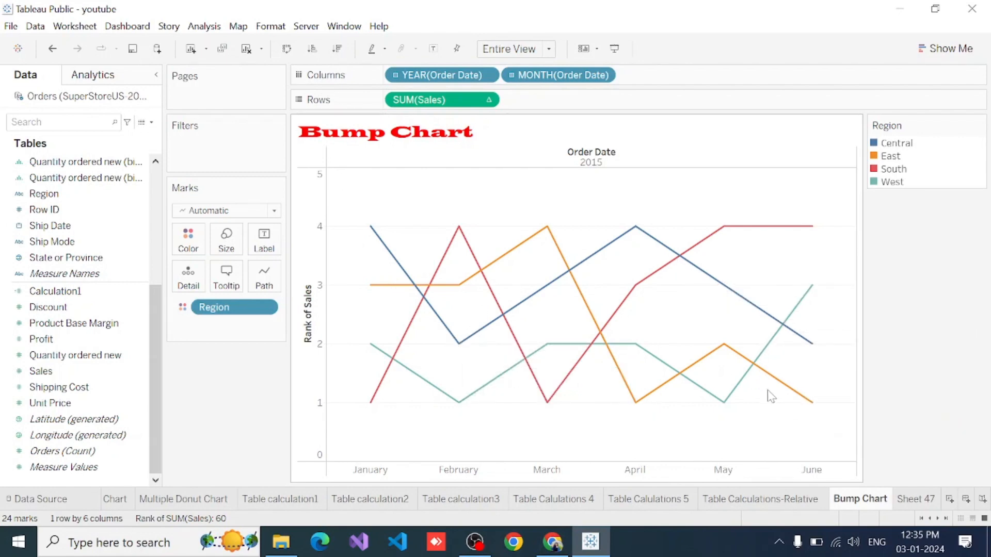
- On Sheet 47, add Order Date to Columns and drill it down from year to quarter
{"action": "left_click", "coordinate": [915, 499]}
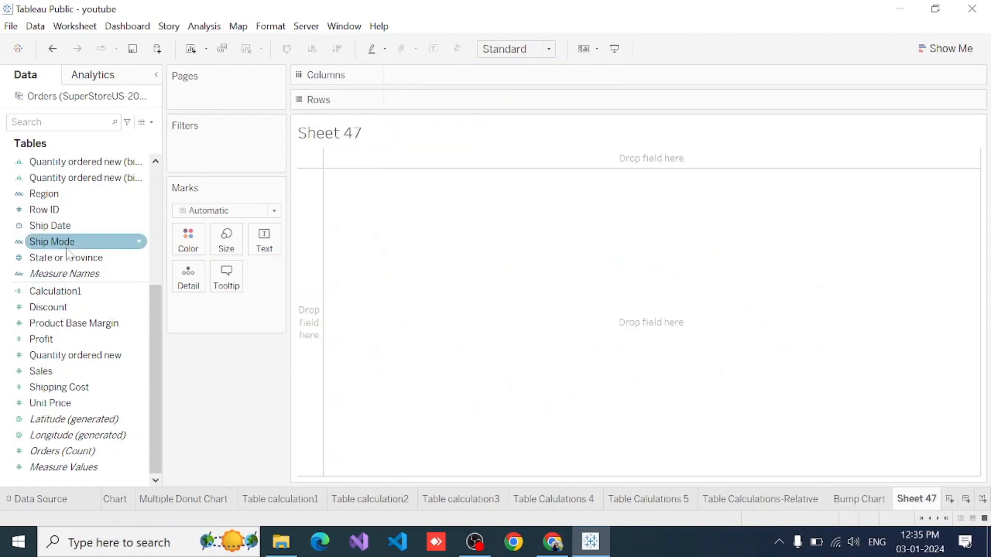
{"action": "scroll", "coordinate": [62, 241], "scroll_direction": "up", "scroll_amount": 5}
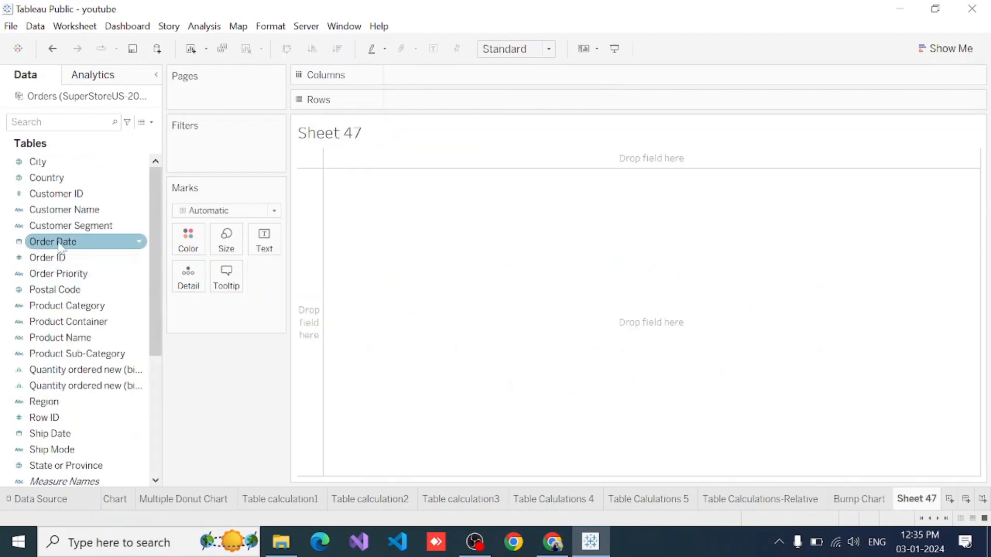
{"action": "left_click_drag", "start_coordinate": [66, 241], "coordinate": [433, 78]}
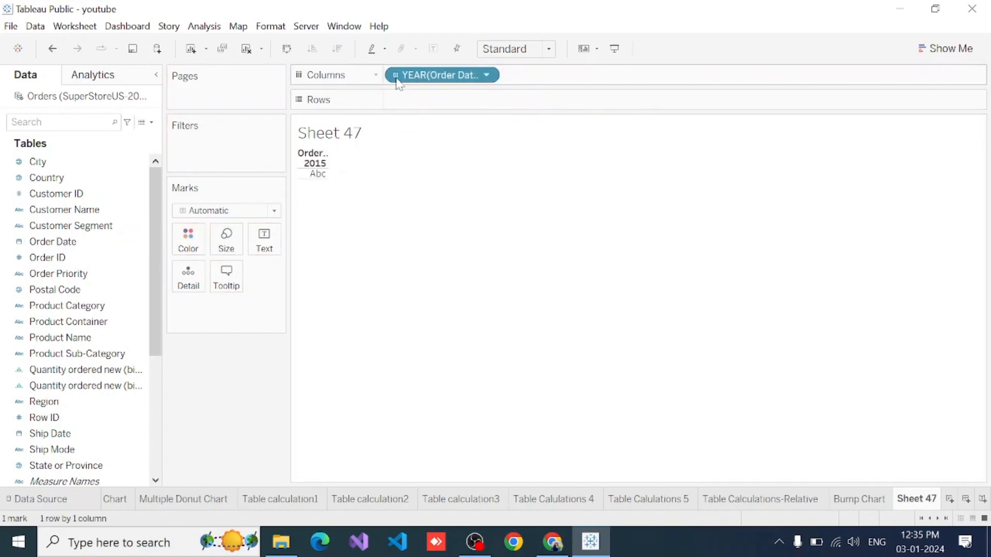
{"action": "left_click", "coordinate": [396, 77]}
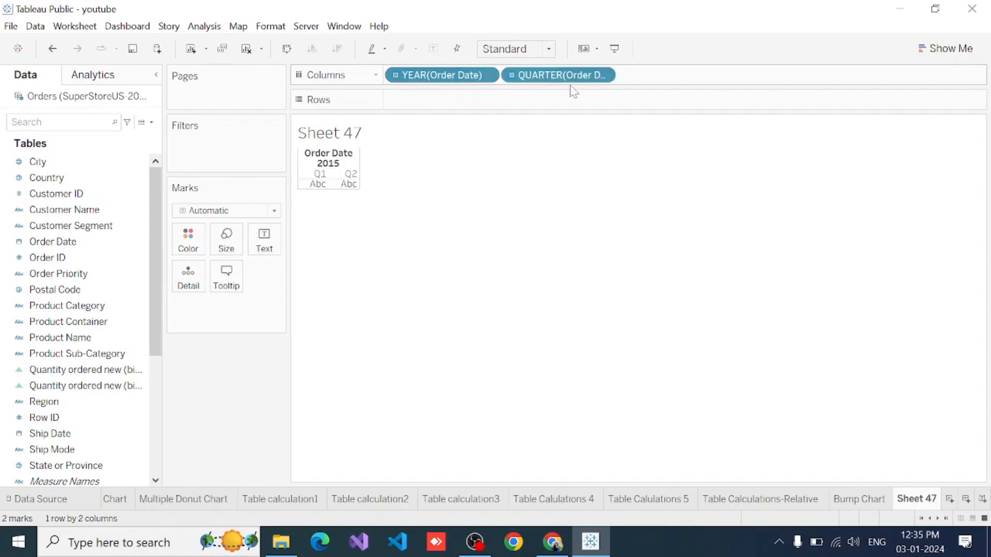
- Plot Sales on Rows and colour the lines by Region
{"action": "scroll", "coordinate": [94, 400], "scroll_direction": "down", "scroll_amount": 5}
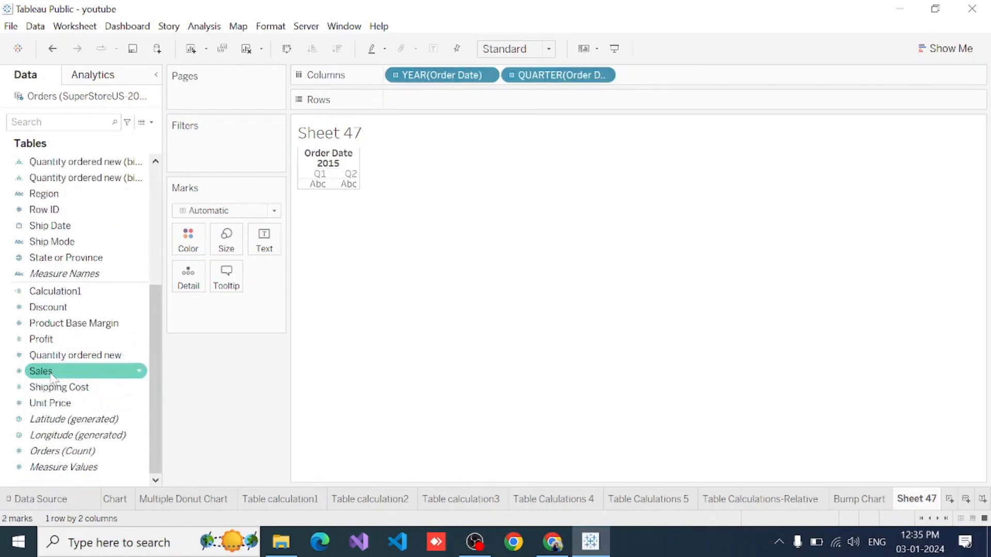
{"action": "left_click_drag", "start_coordinate": [50, 375], "coordinate": [424, 104]}
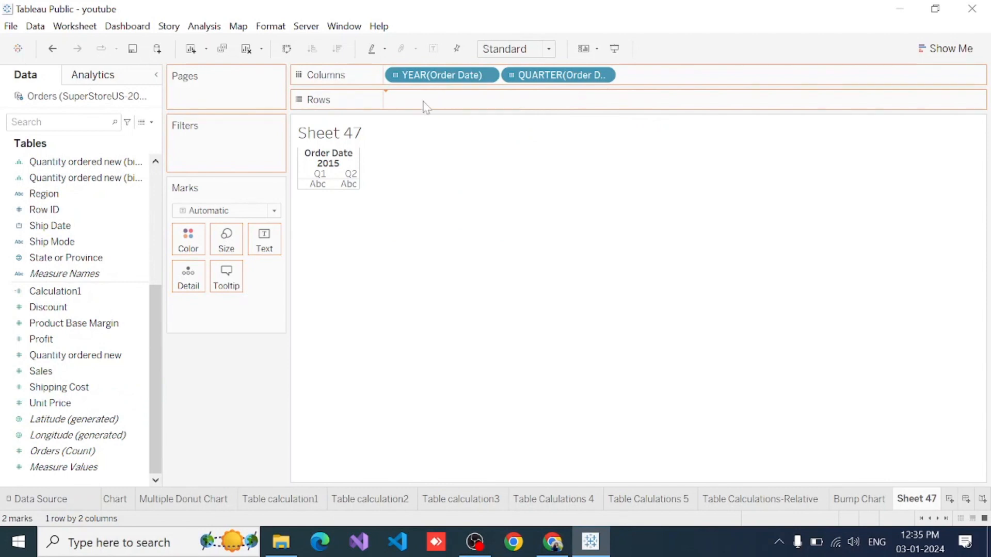
{"action": "left_click_drag", "start_coordinate": [66, 194], "coordinate": [189, 239]}
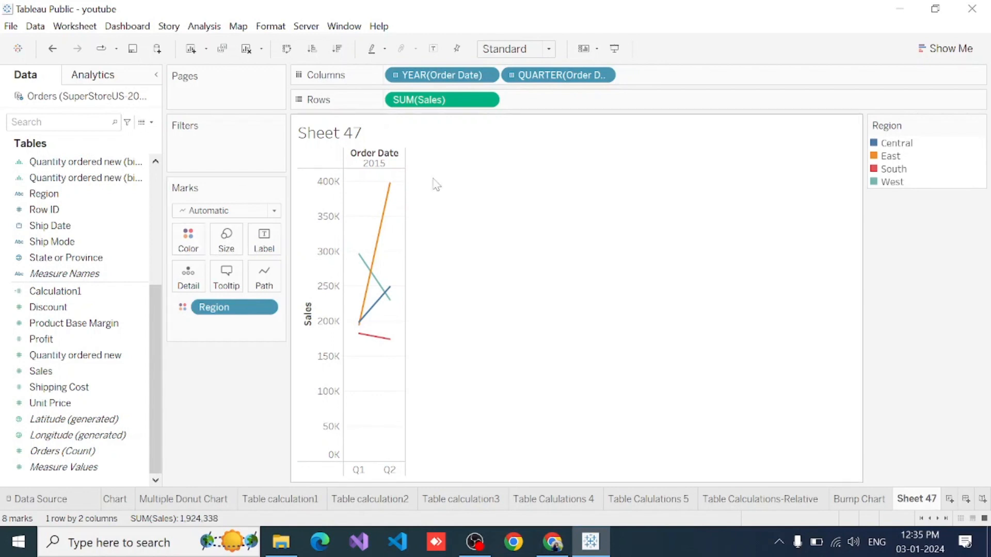
- Apply the Rank quick table calculation to the Sales measure in Rows
{"action": "left_click", "coordinate": [485, 100]}
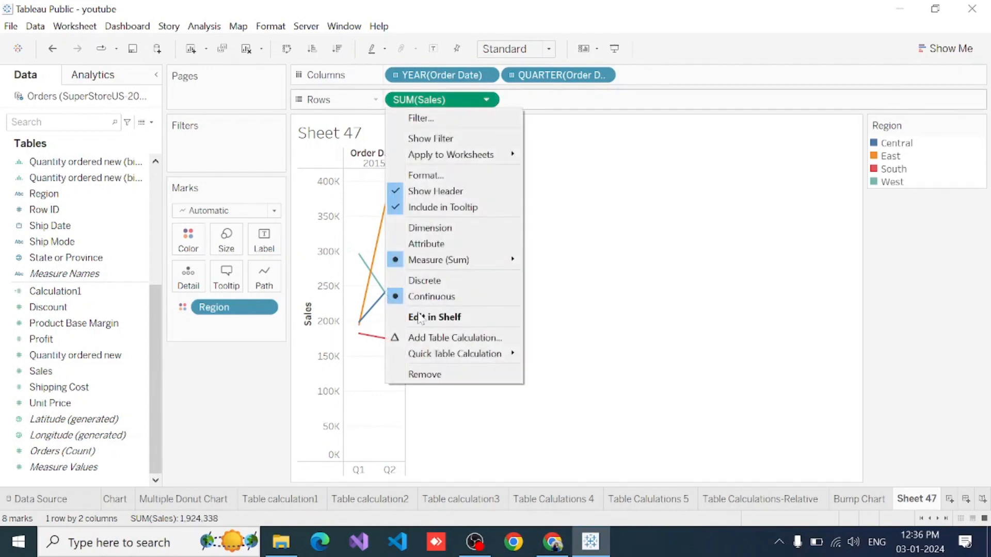
{"action": "mouse_move", "coordinate": [432, 360]}
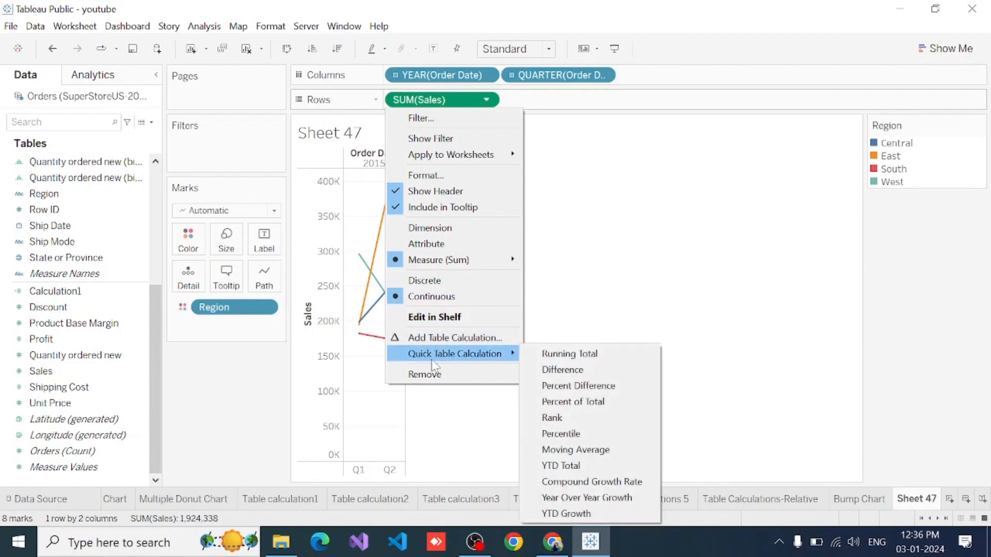
{"action": "left_click", "coordinate": [570, 421]}
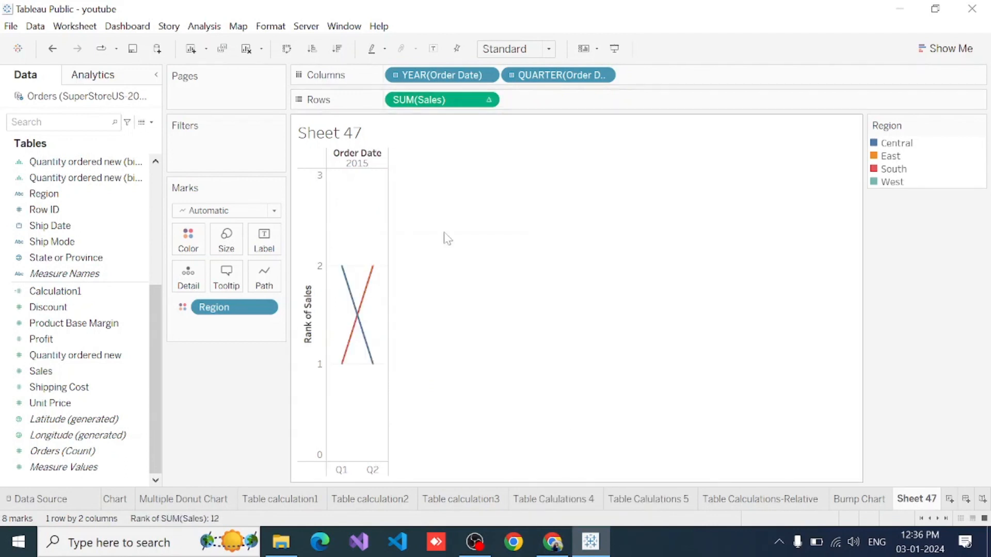
- Compute the Sales rank using Region and fit the chart to Entire View
{"action": "left_click", "coordinate": [487, 101]}
{"action": "mouse_move", "coordinate": [456, 322]}
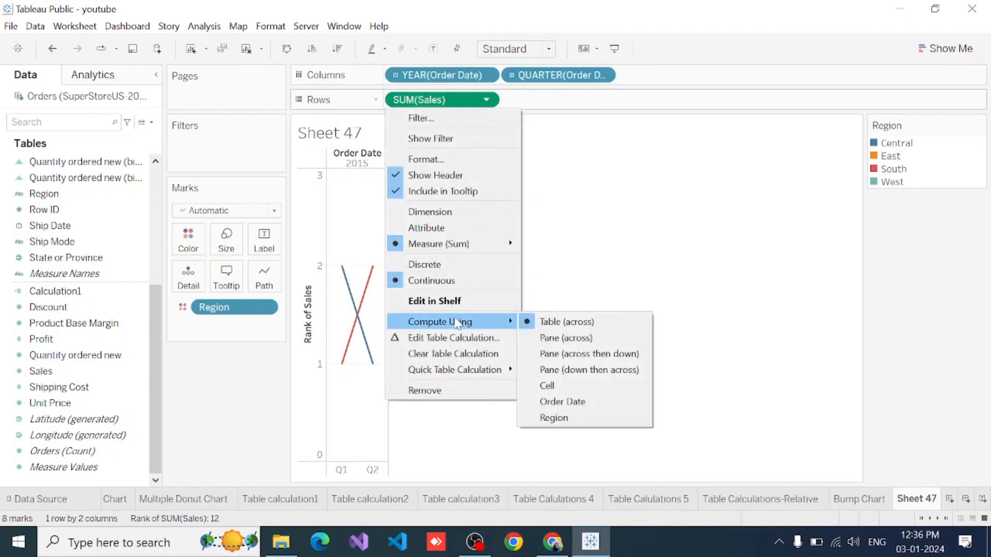
{"action": "left_click", "coordinate": [551, 418]}
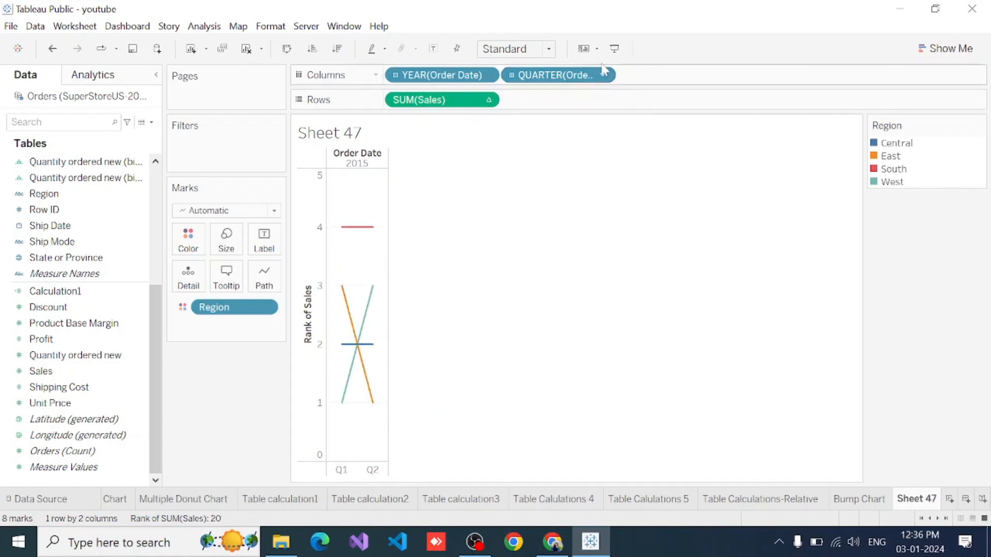
{"action": "left_click", "coordinate": [550, 49]}
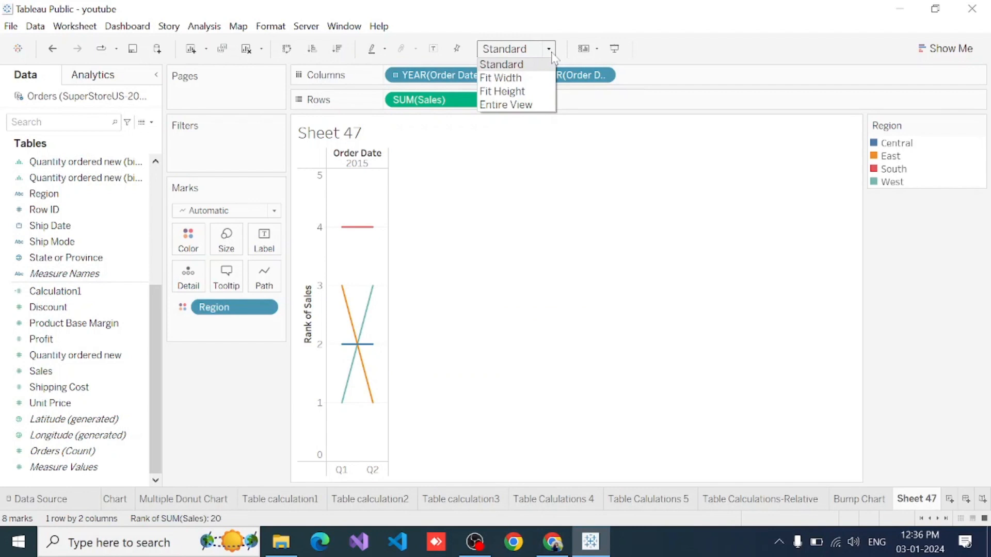
{"action": "left_click", "coordinate": [507, 112]}
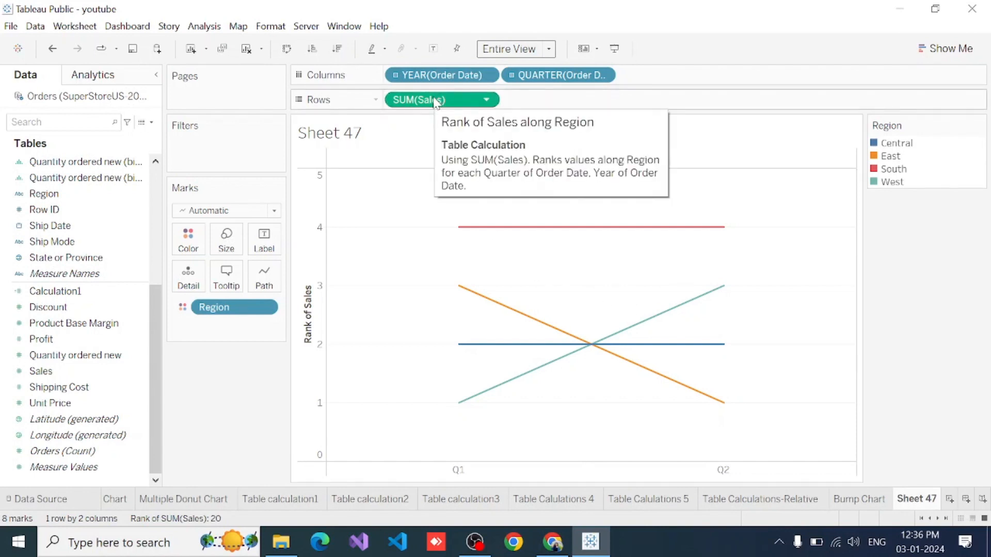
- Duplicate the ranked Sales measure in Rows and combine the two as a dual axis
{"action": "left_click_drag", "start_coordinate": [436, 102], "coordinate": [576, 104]}
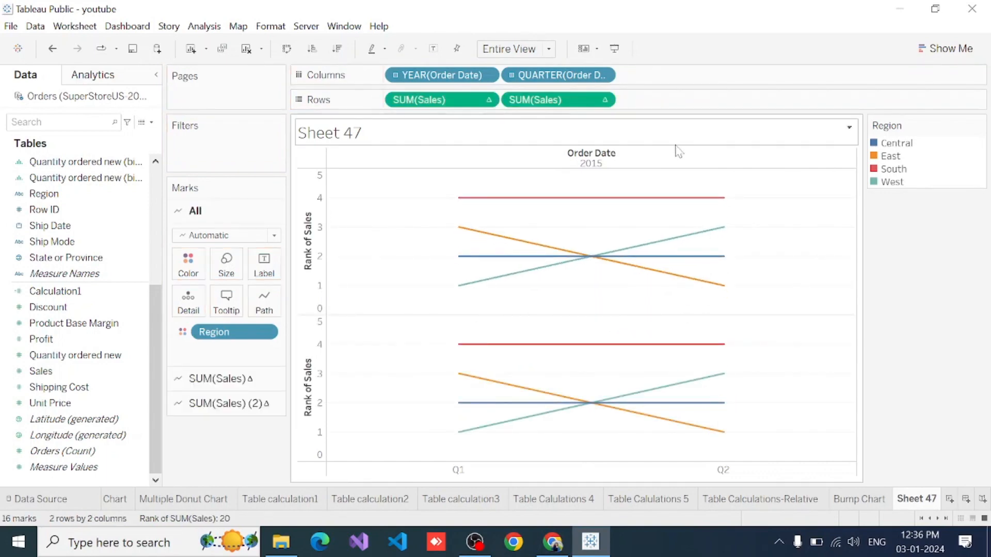
{"action": "left_click", "coordinate": [603, 99]}
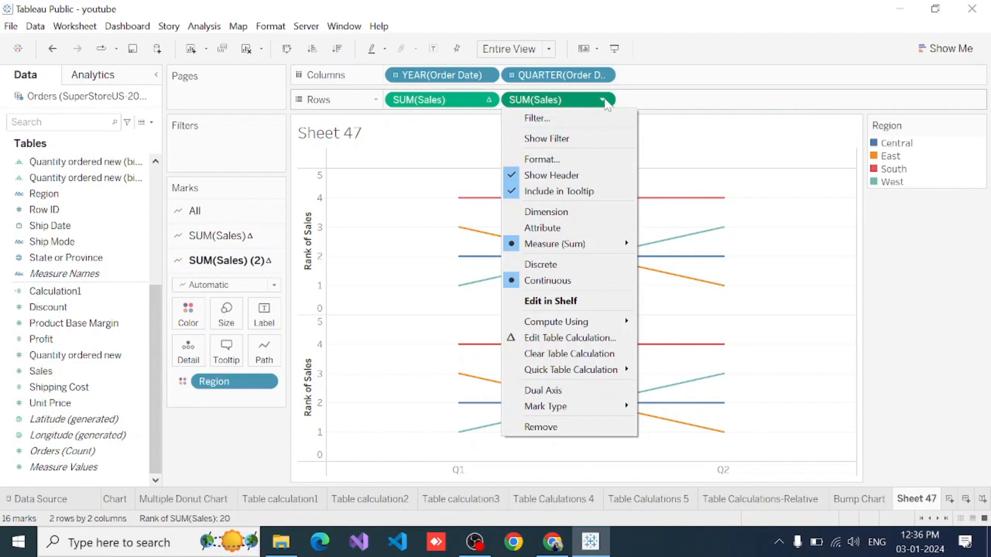
{"action": "left_click", "coordinate": [539, 395]}
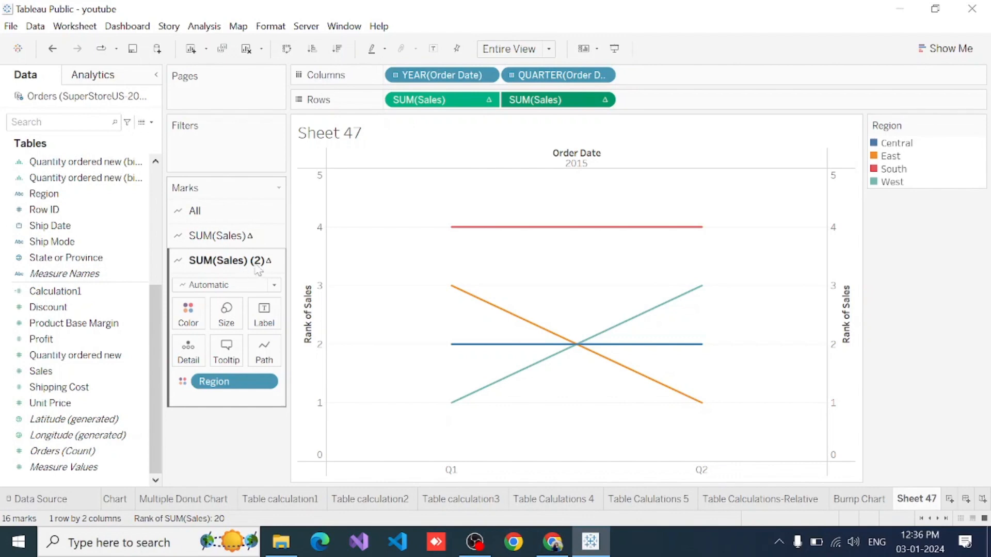
- Change the second Sales measure's marks to Circle and label them with a copy of the ranked Sales measure
{"action": "left_click", "coordinate": [235, 285]}
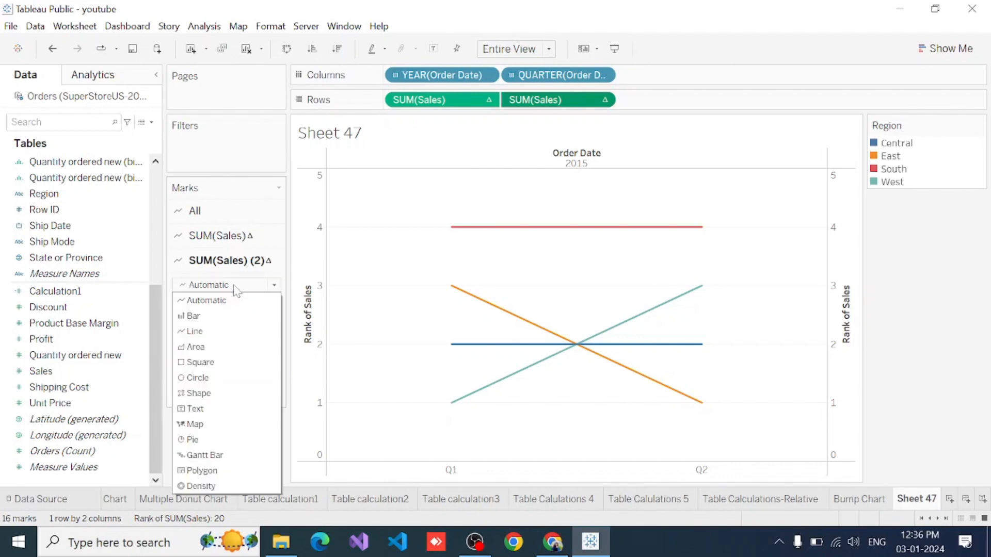
{"action": "left_click", "coordinate": [196, 378]}
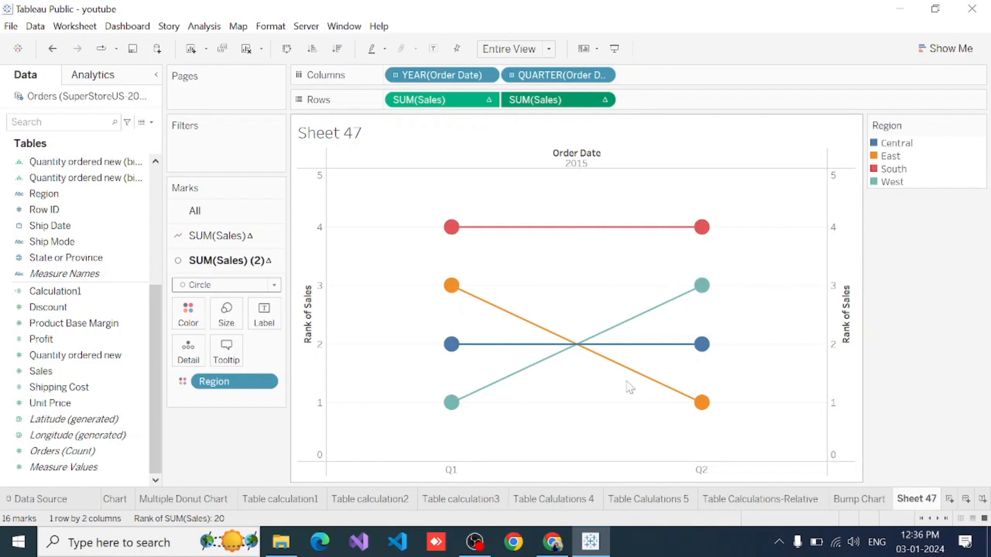
{"action": "mouse_move", "coordinate": [696, 303]}
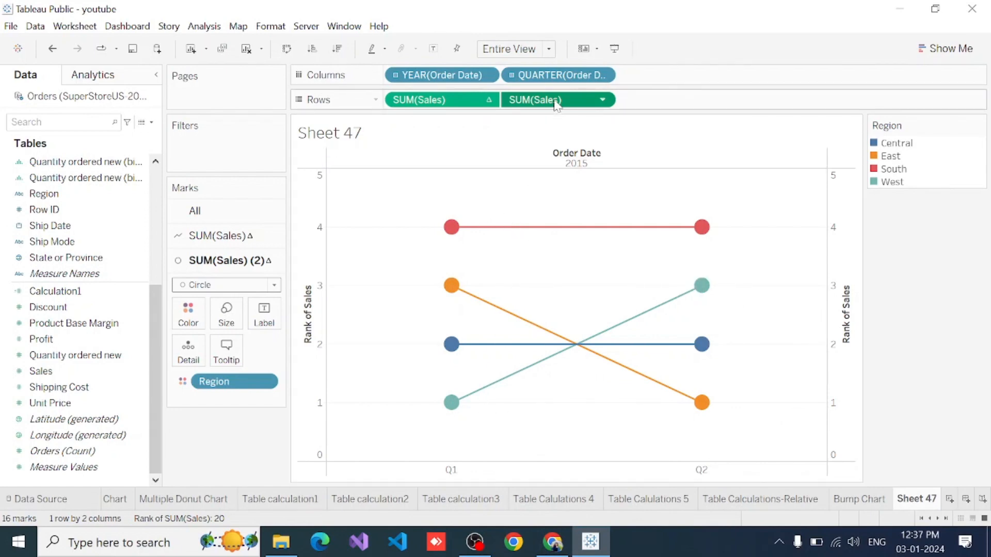
{"action": "left_click_drag", "start_coordinate": [555, 102], "coordinate": [264, 313]}
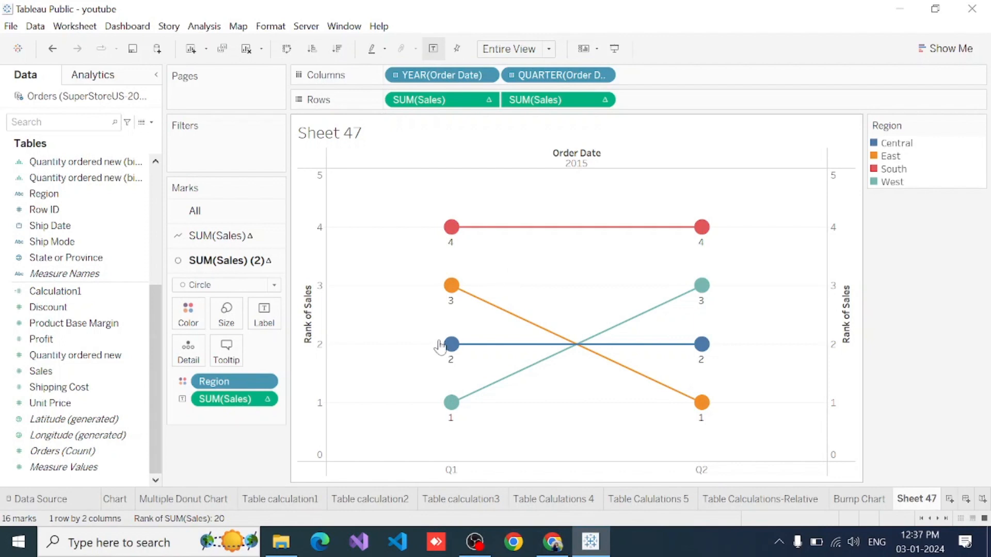
- Align the circle labels to the middle vertically and the centre horizontally
{"action": "mouse_move", "coordinate": [449, 355]}
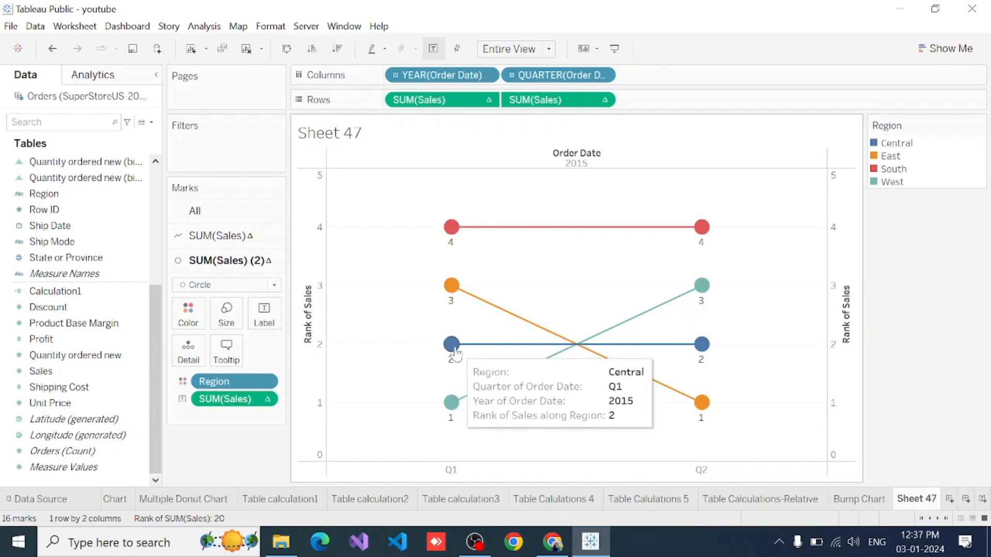
{"action": "left_click", "coordinate": [266, 324]}
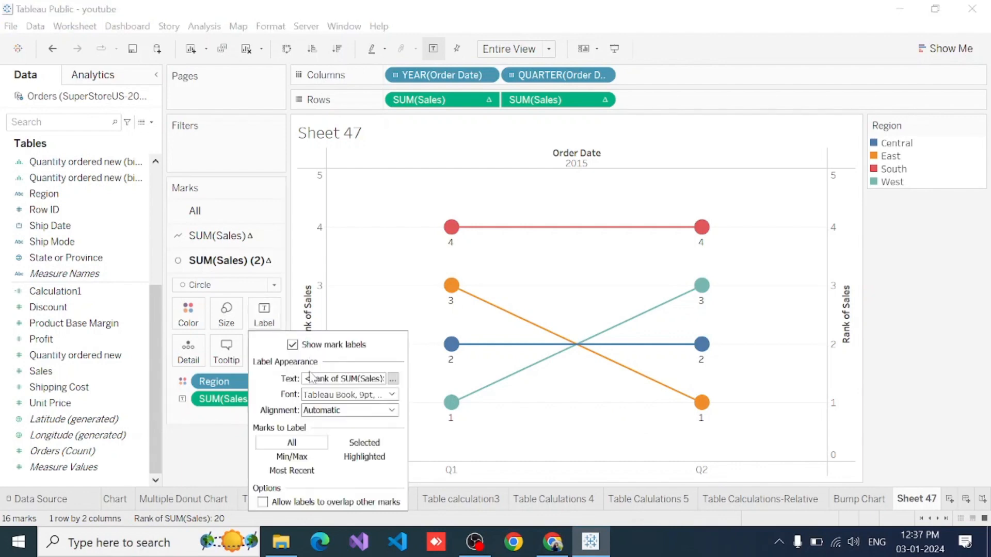
{"action": "left_click", "coordinate": [315, 411]}
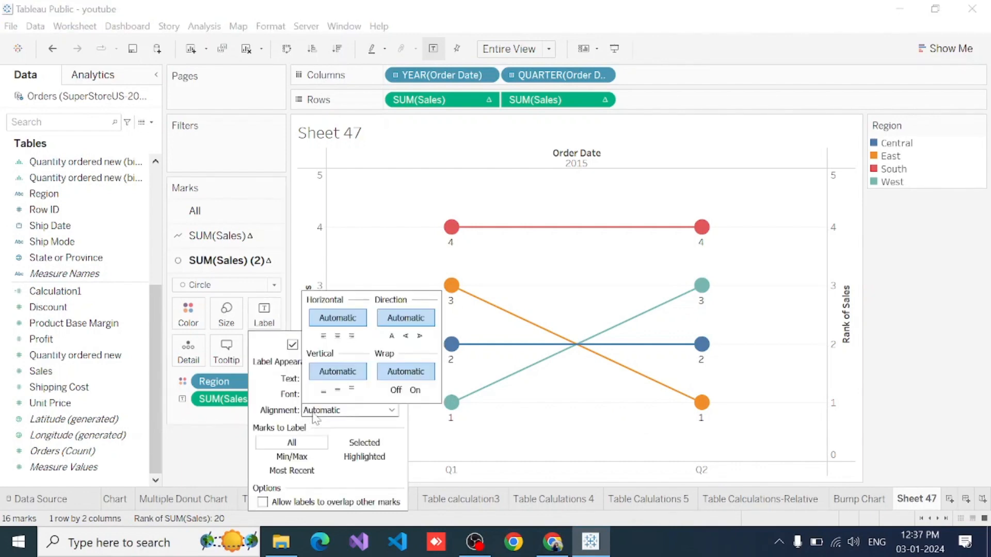
{"action": "left_click", "coordinate": [338, 391]}
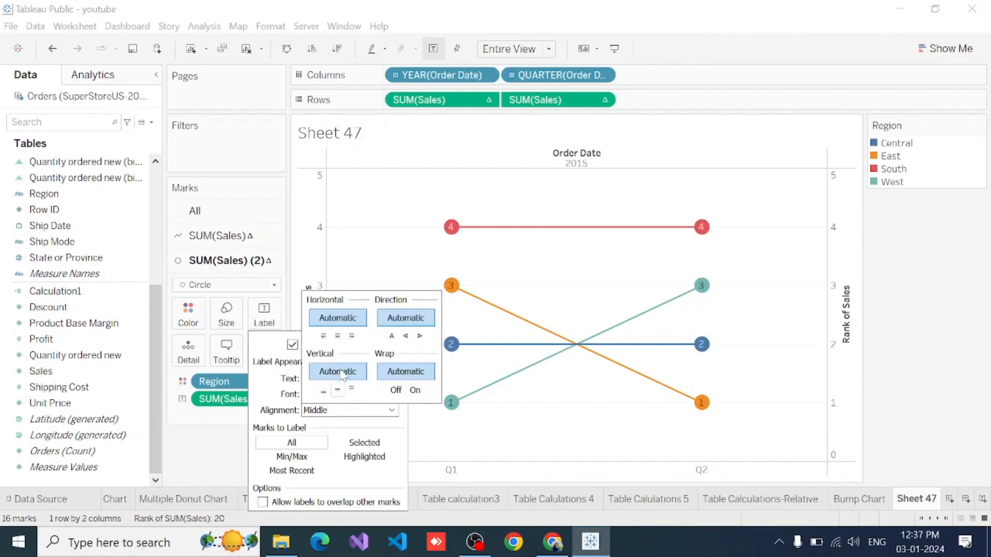
{"action": "left_click", "coordinate": [338, 336]}
{"action": "left_click", "coordinate": [213, 447]}
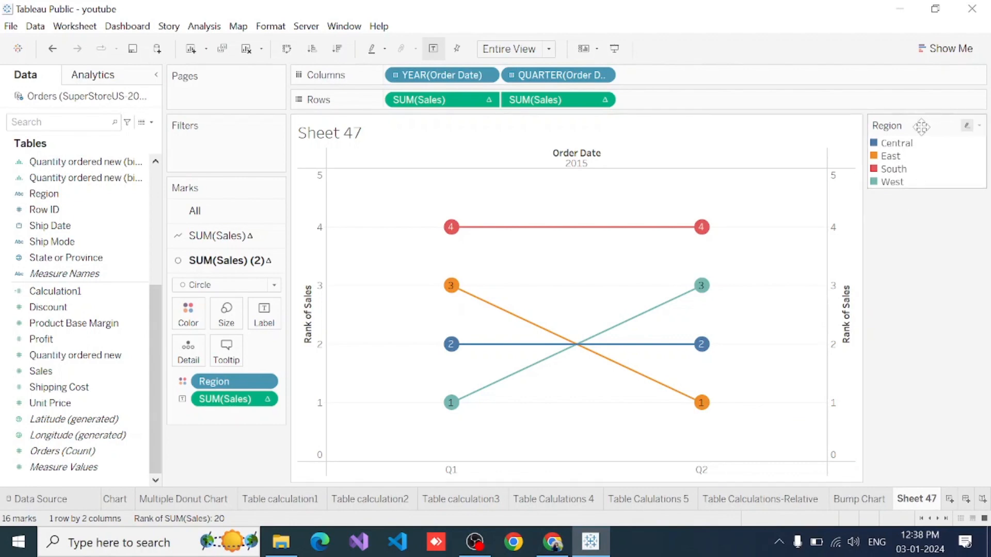
- Highlight Central, East, South and West one by one, examine each region's sales rank in Q1 and Q2, and clear the highlight
{"action": "left_click", "coordinate": [895, 143]}
{"action": "mouse_move", "coordinate": [452, 347]}
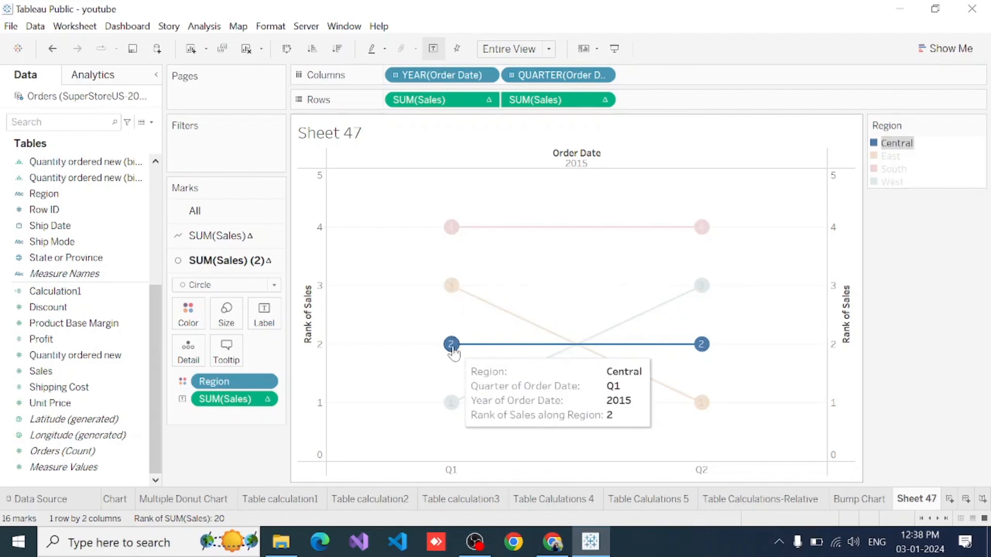
{"action": "mouse_move", "coordinate": [702, 345]}
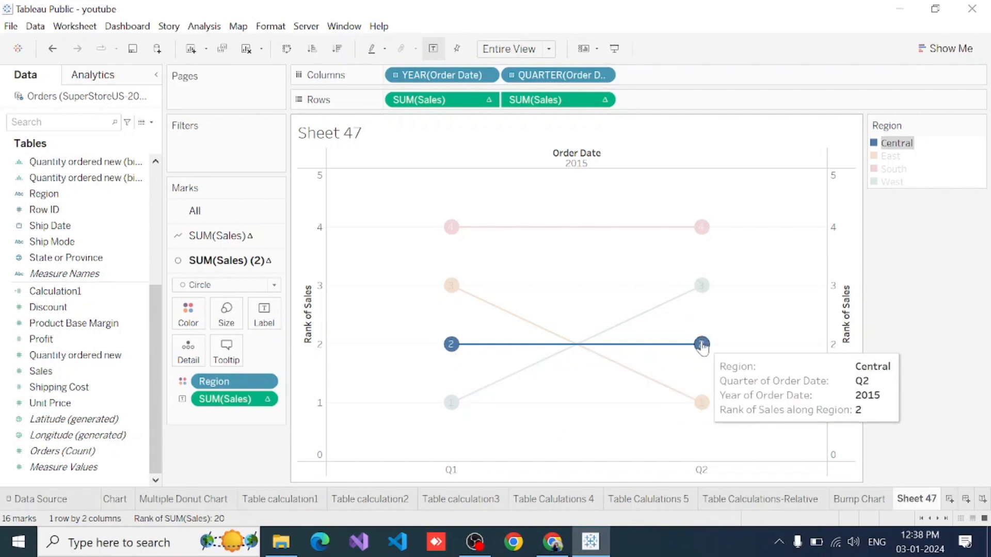
{"action": "left_click", "coordinate": [883, 158]}
{"action": "mouse_move", "coordinate": [451, 292]}
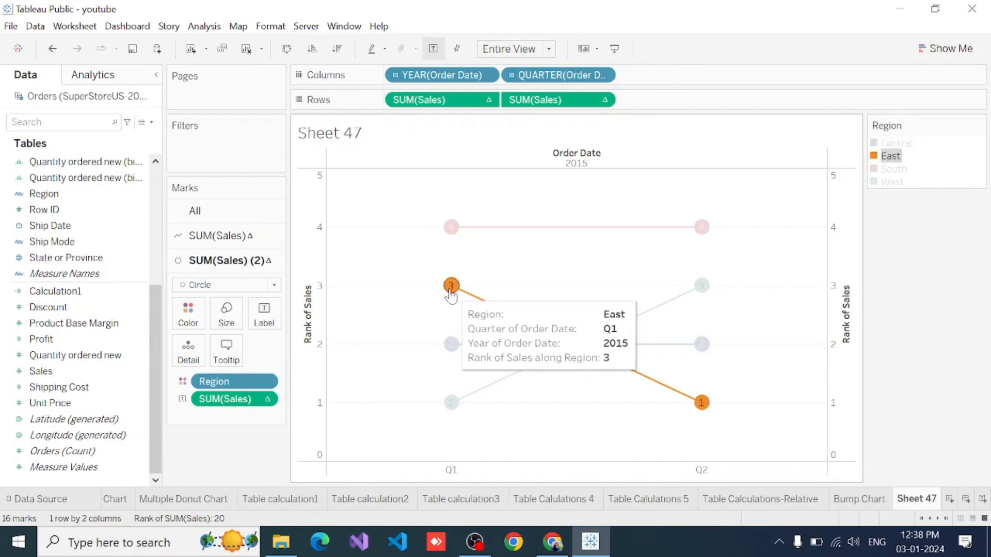
{"action": "mouse_move", "coordinate": [701, 406]}
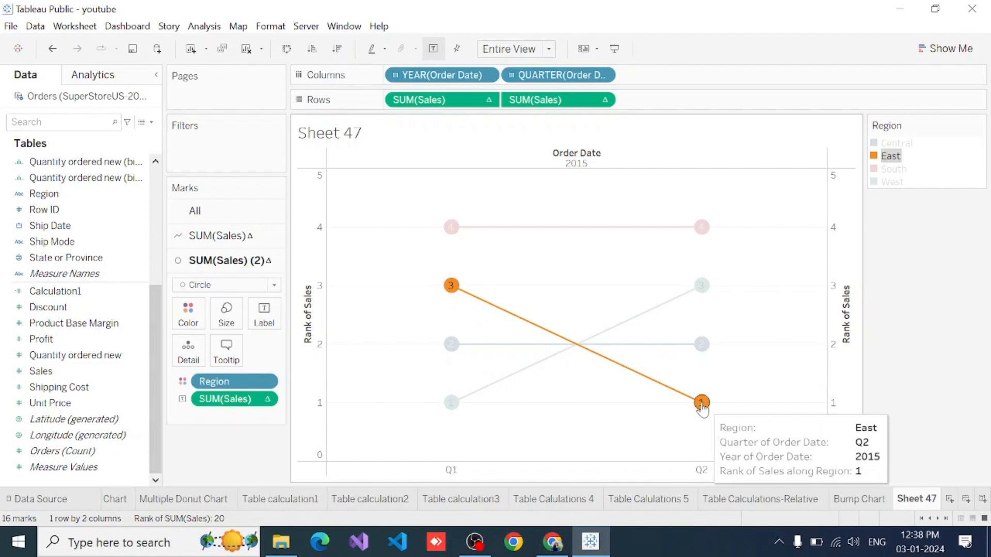
{"action": "left_click", "coordinate": [892, 169]}
{"action": "mouse_move", "coordinate": [451, 233]}
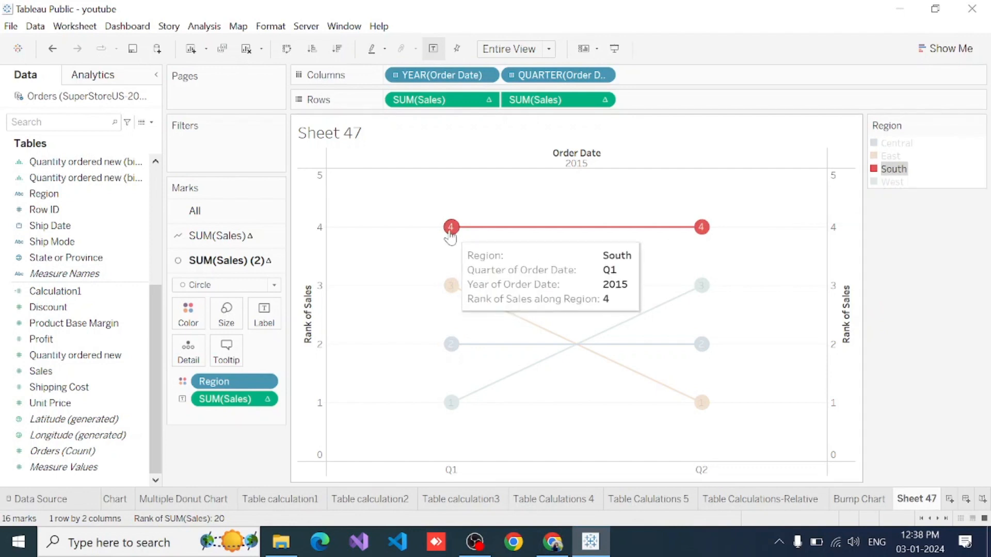
{"action": "mouse_move", "coordinate": [701, 227]}
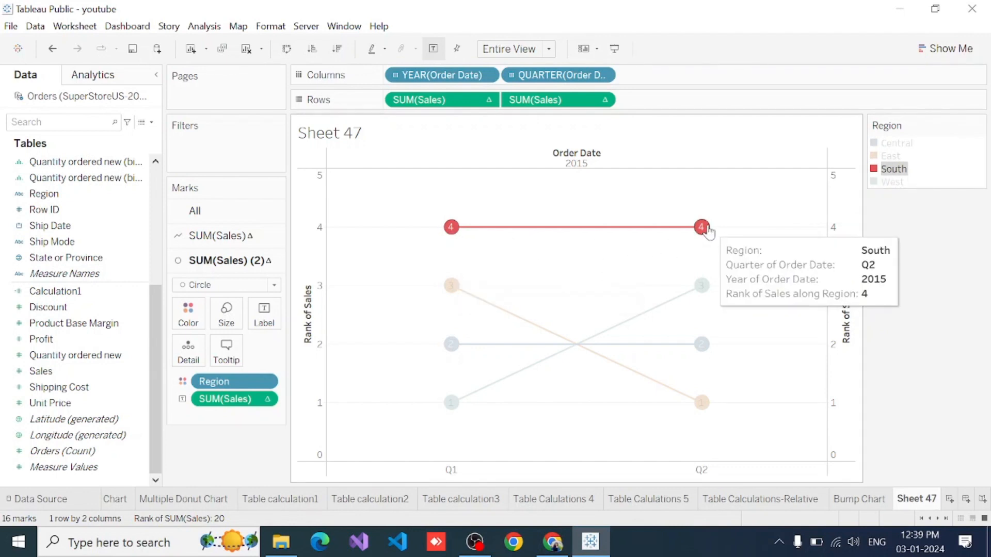
{"action": "left_click", "coordinate": [890, 182]}
{"action": "mouse_move", "coordinate": [457, 412]}
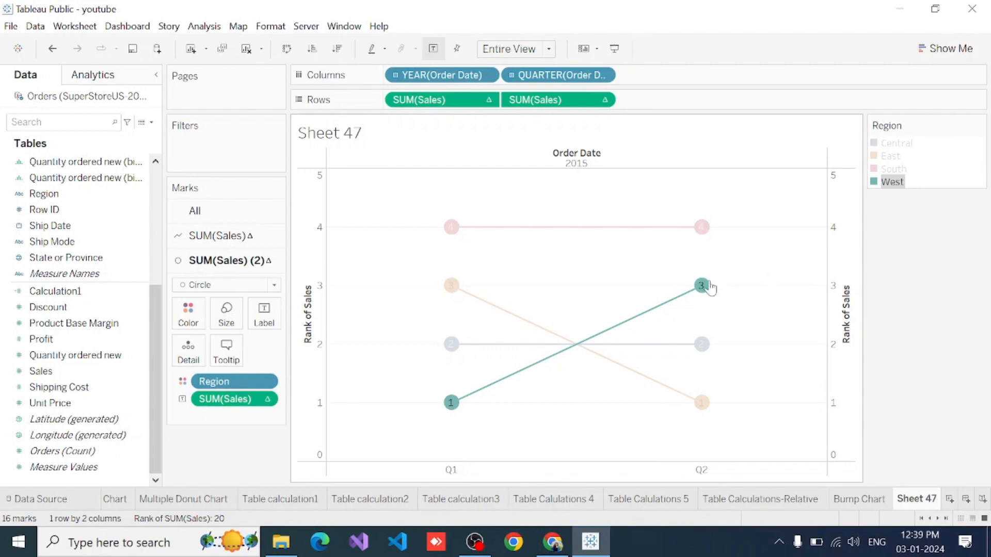
{"action": "mouse_move", "coordinate": [704, 289]}
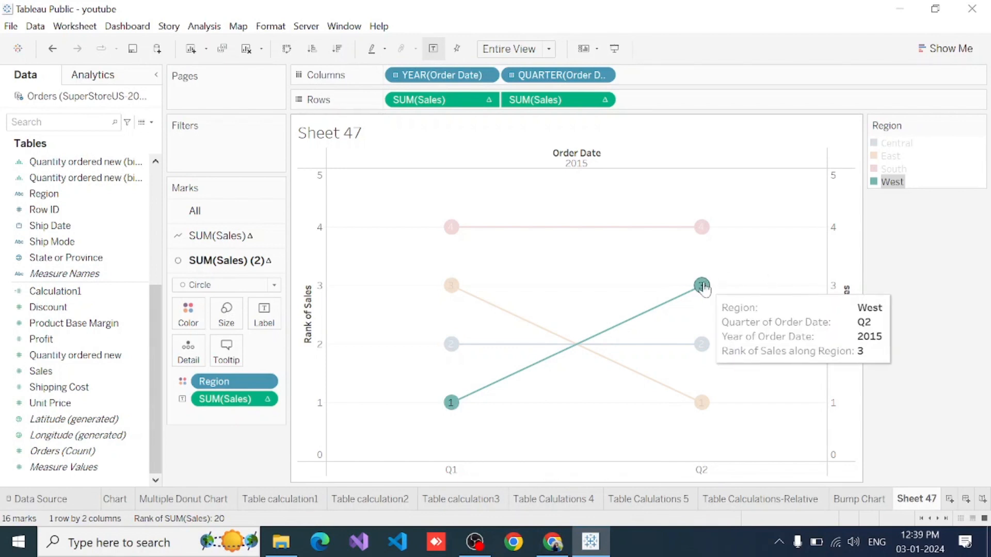
{"action": "left_click", "coordinate": [937, 262]}
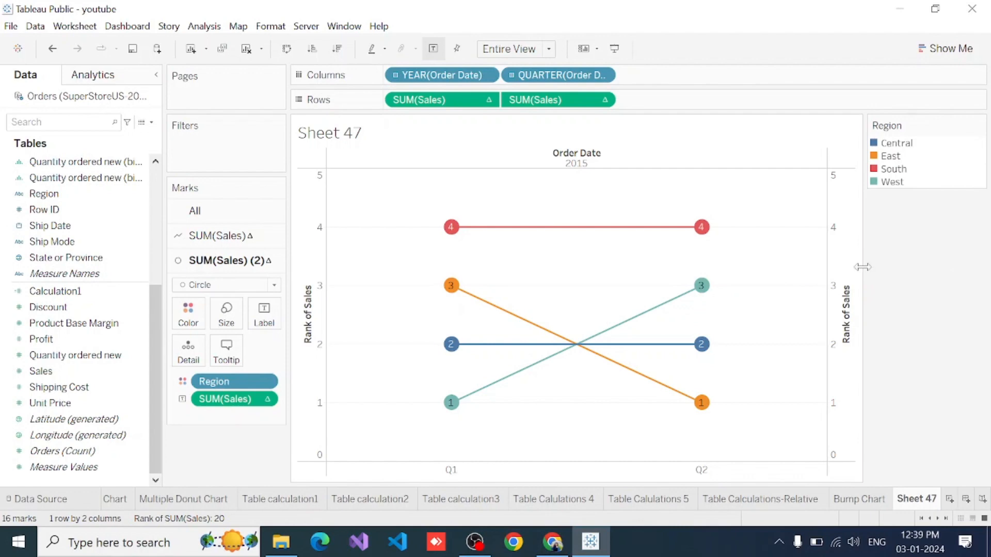
- Change the quarterly Order Date field in Columns to discrete Month and show the sheet in presentation mode
{"action": "left_click", "coordinate": [603, 76]}
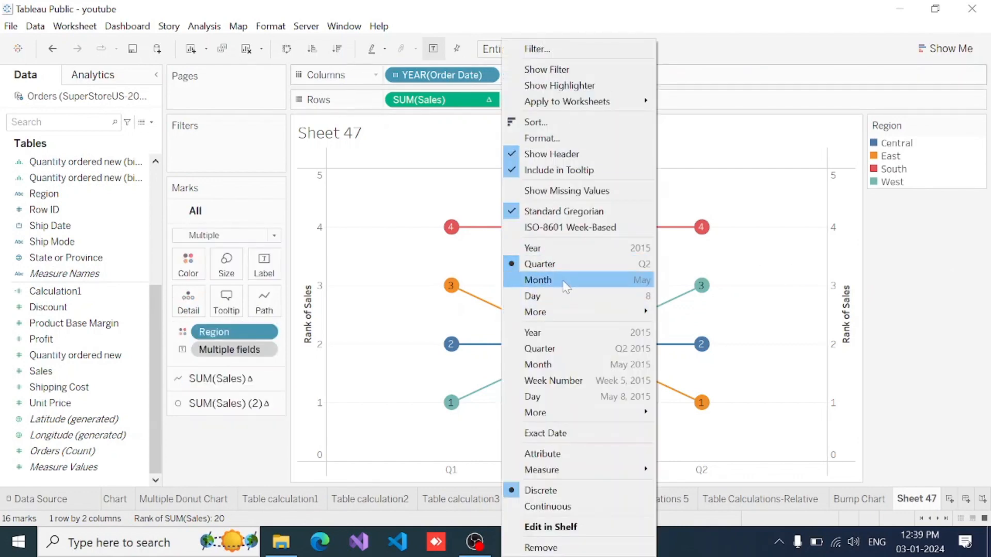
{"action": "left_click", "coordinate": [566, 287]}
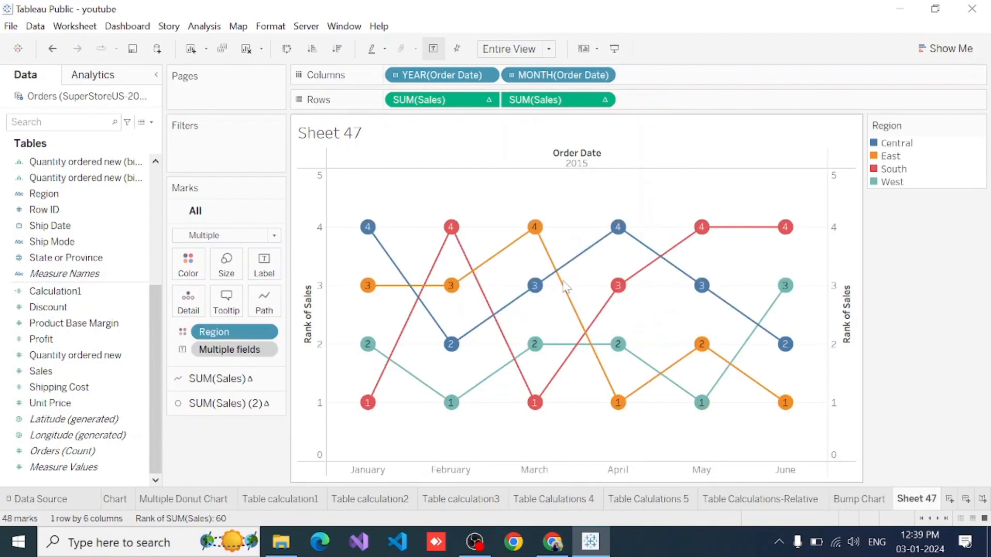
{"action": "left_click", "coordinate": [615, 49]}
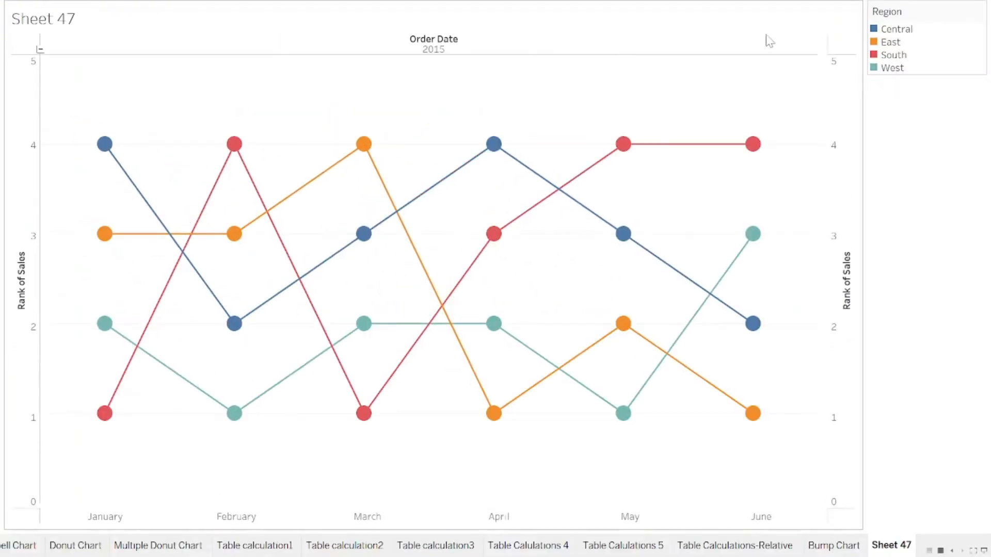
- Highlight the Central region and examine its sales rank for each month from January to June
{"action": "left_click", "coordinate": [898, 29]}
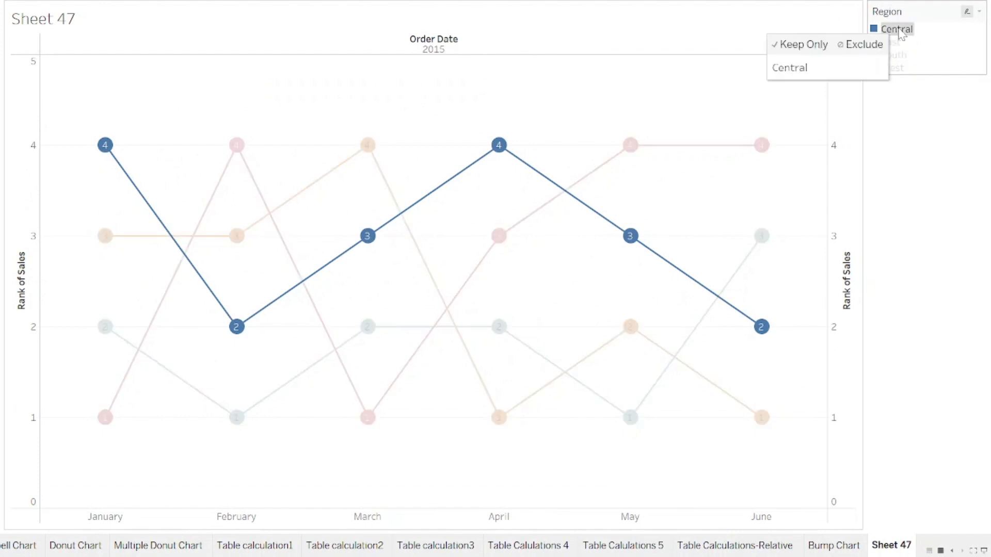
{"action": "mouse_move", "coordinate": [105, 144]}
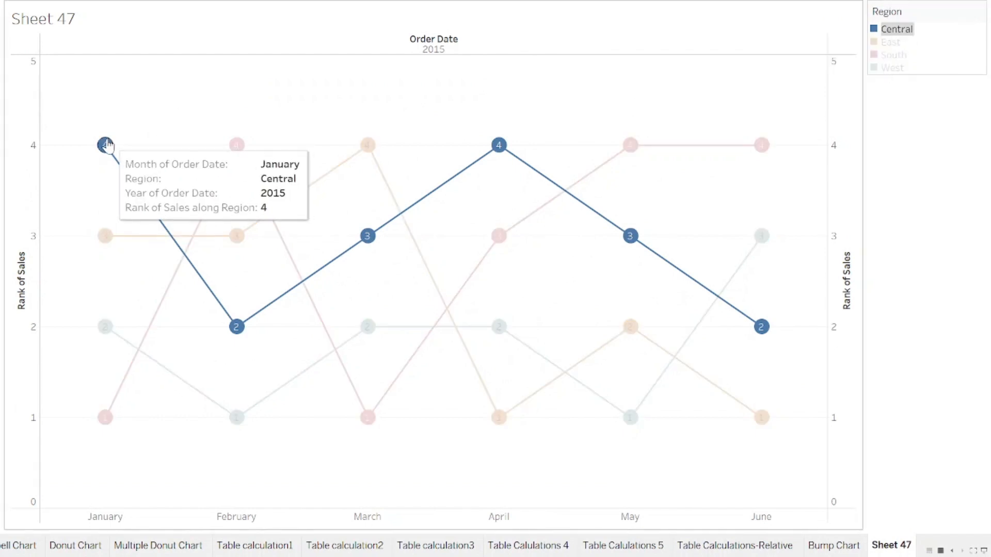
{"action": "mouse_move", "coordinate": [232, 337]}
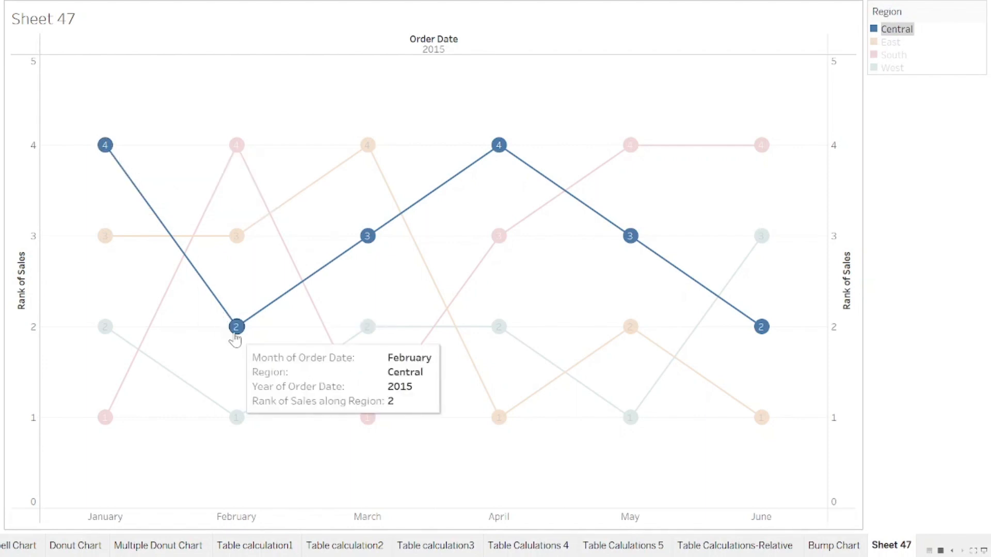
{"action": "mouse_move", "coordinate": [369, 236]}
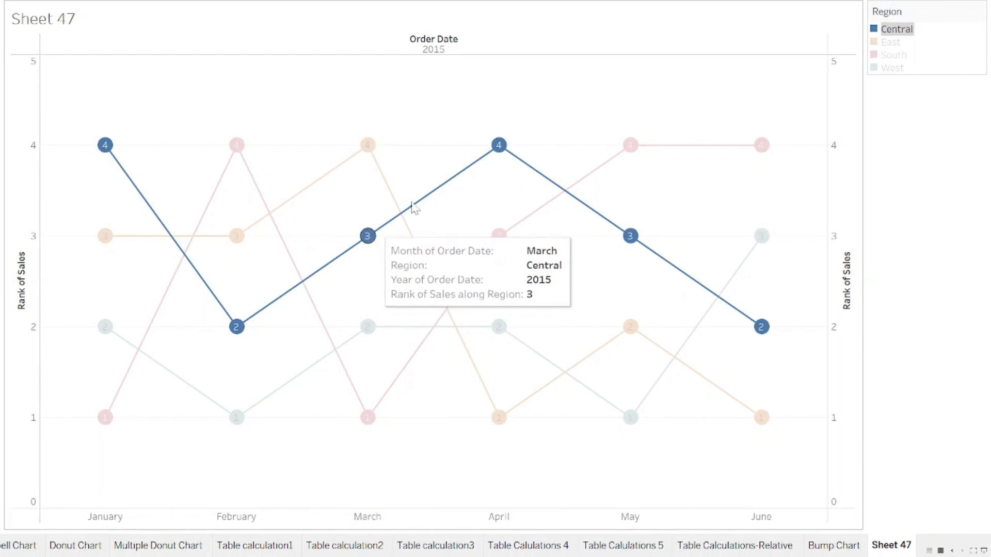
{"action": "mouse_move", "coordinate": [496, 155]}
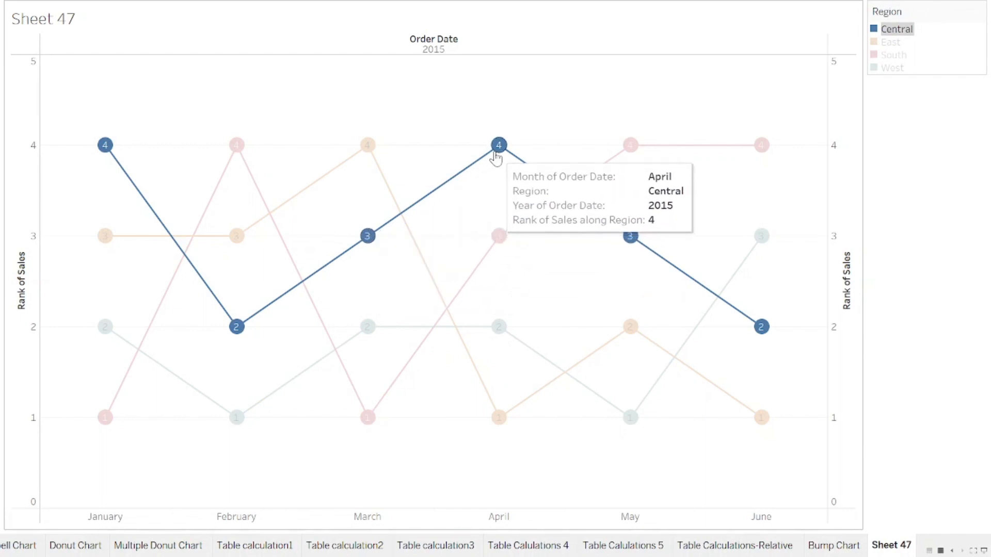
{"action": "mouse_move", "coordinate": [631, 247]}
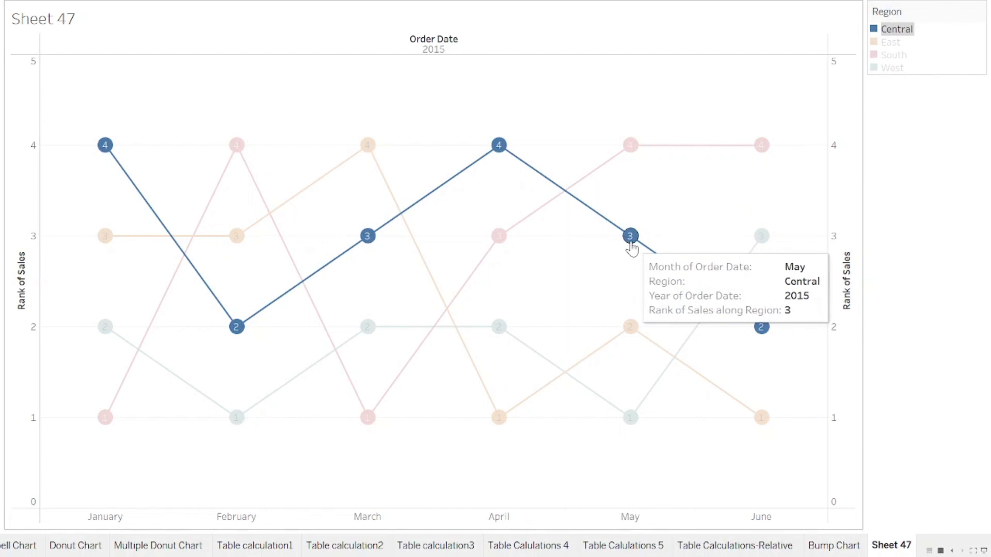
{"action": "mouse_move", "coordinate": [762, 333]}
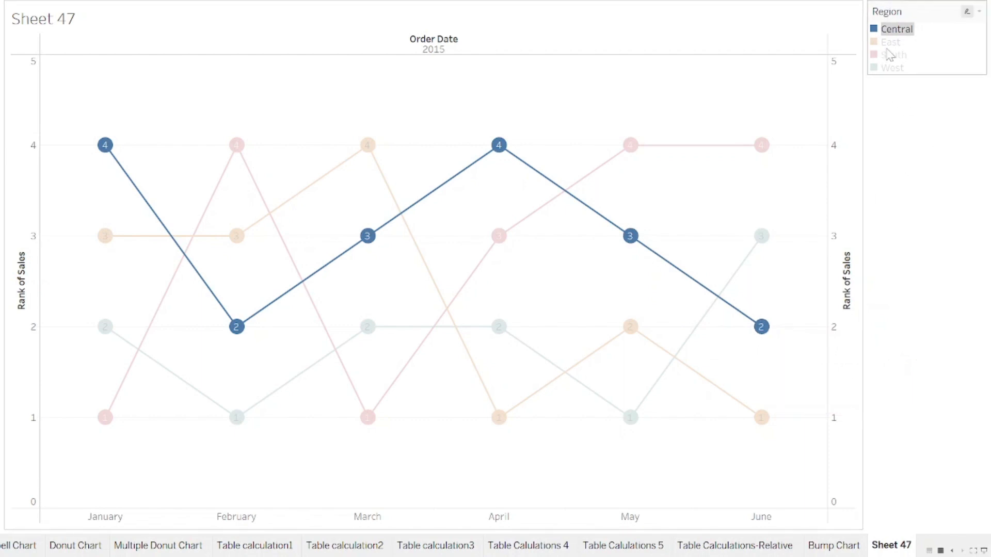
- Highlight South, West and East in turn and compare how their sales ranks change from month to month
{"action": "left_click", "coordinate": [893, 55]}
{"action": "left_click", "coordinate": [892, 67]}
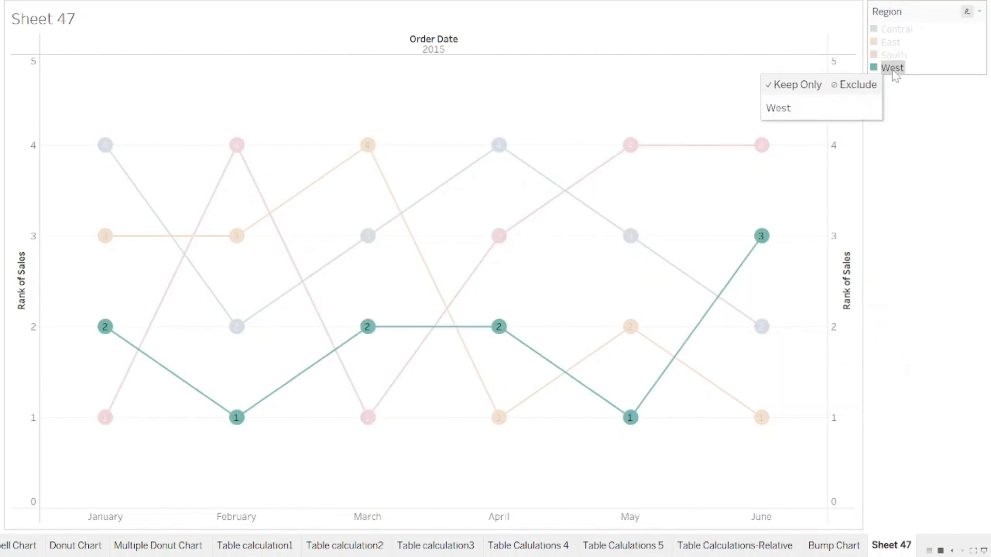
{"action": "left_click", "coordinate": [897, 44]}
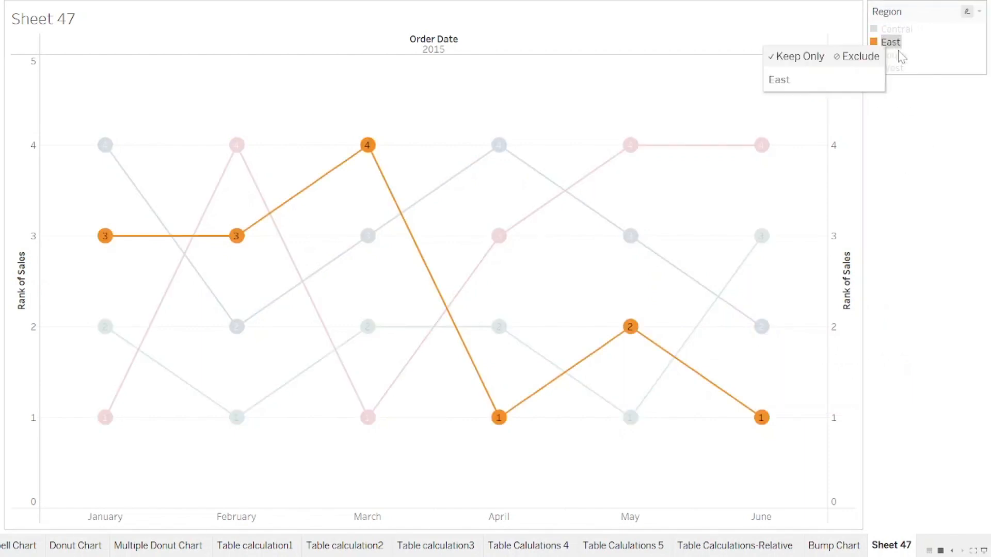
{"action": "left_click", "coordinate": [893, 54]}
{"action": "left_click", "coordinate": [893, 67]}
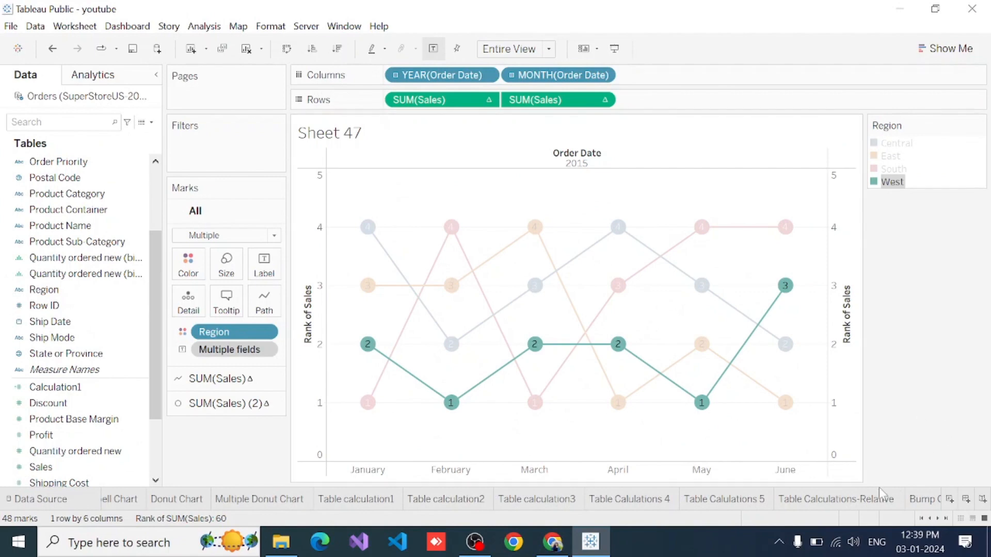
- Leave presentation mode and rename Sheet 47 as Bump Chart With Circle
{"action": "scroll", "coordinate": [803, 503], "scroll_direction": "down", "scroll_amount": 2}
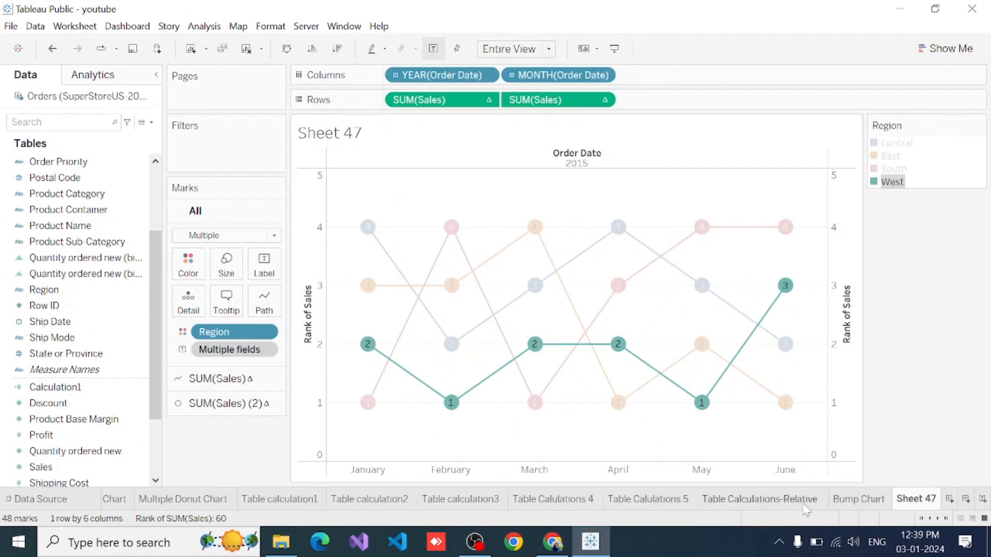
{"action": "double_click", "coordinate": [908, 502]}
{"action": "key", "text": "ctrl+a"}
{"action": "type", "text": "u"}
{"action": "key", "text": "BackSpace"}
{"action": "type", "text": "Bump Chart"}
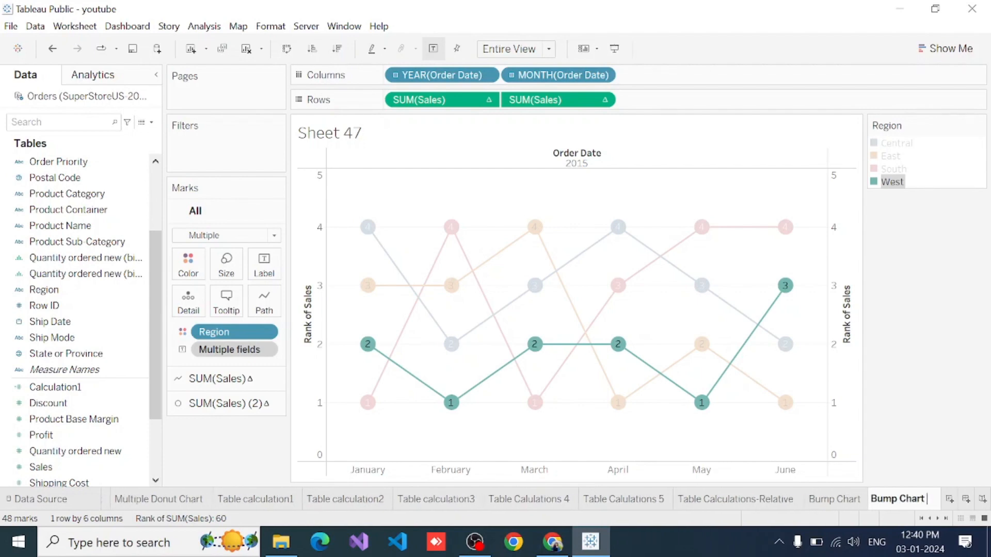
{"action": "type", "text": " With C"}
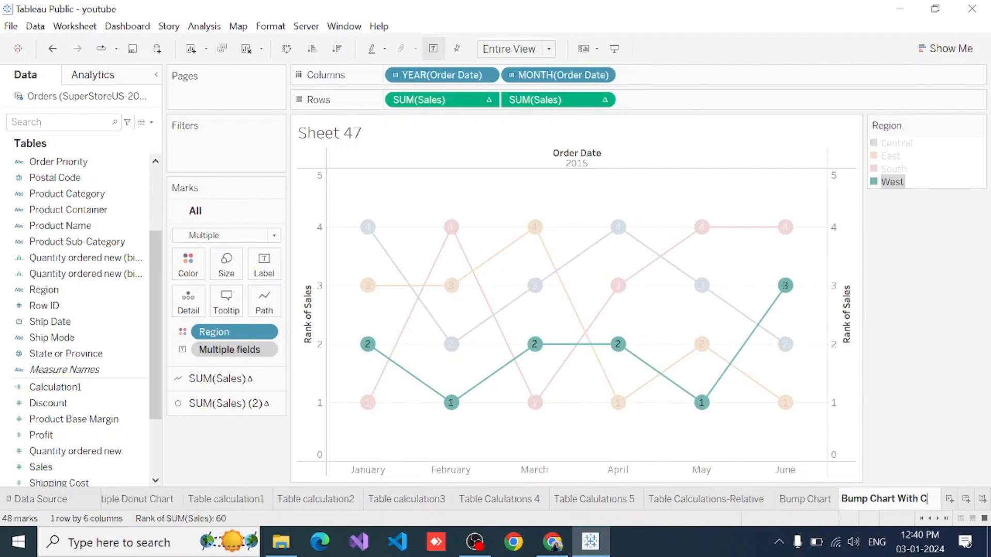
{"action": "type", "text": "ircle"}
{"action": "key", "text": "Return"}
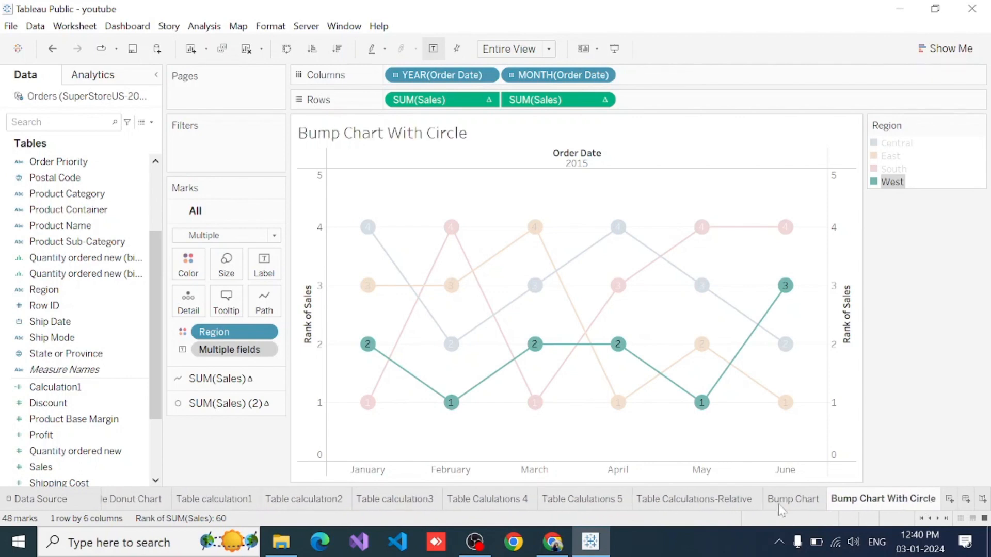
- Format the sheet title as bold with a white font colour and apply the change
{"action": "right_click", "coordinate": [412, 138]}
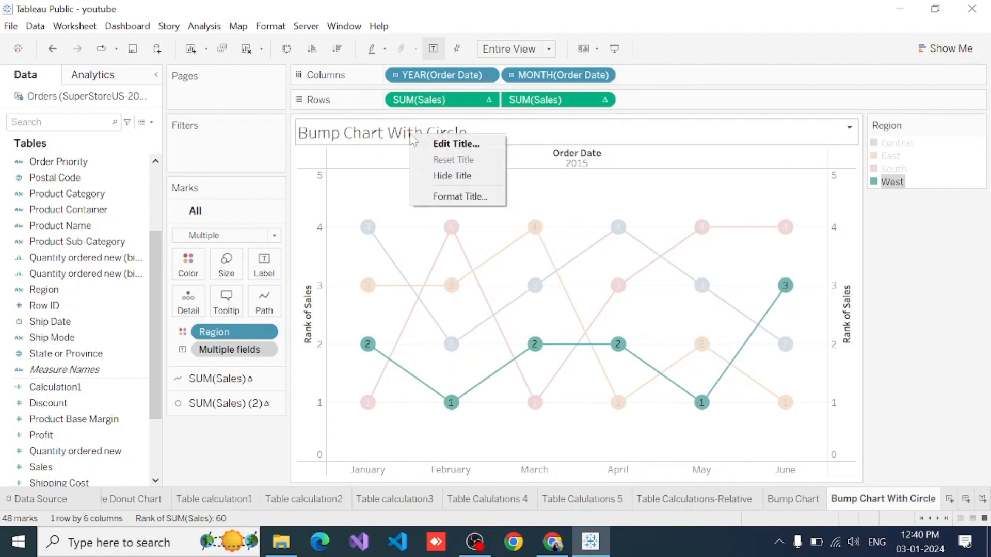
{"action": "left_click", "coordinate": [450, 144]}
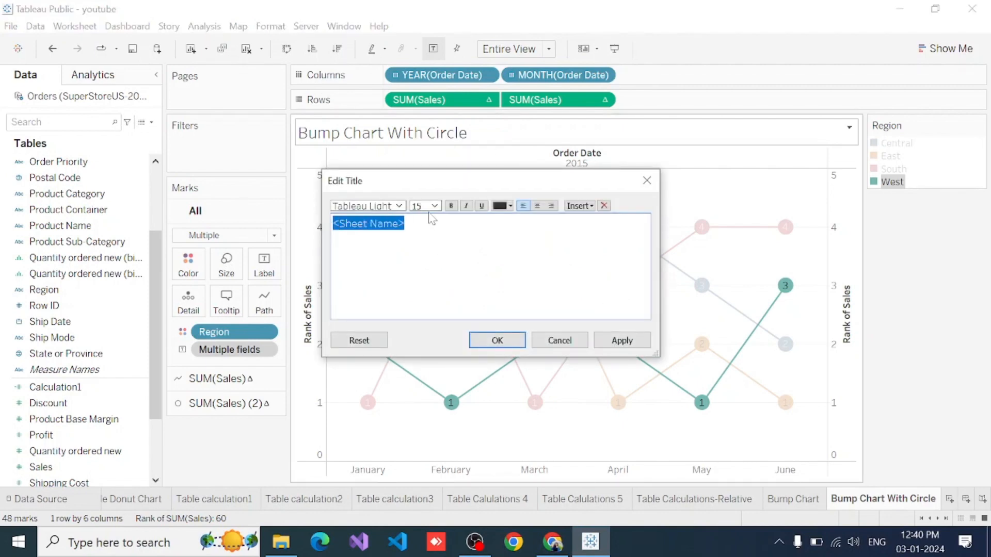
{"action": "left_click", "coordinate": [450, 206]}
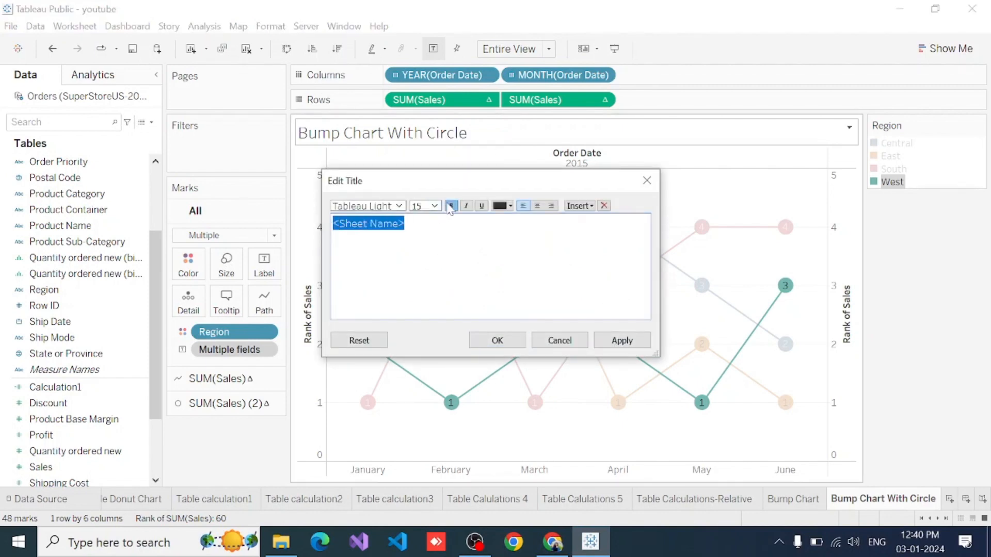
{"action": "left_click", "coordinate": [510, 205]}
{"action": "left_click", "coordinate": [515, 220]}
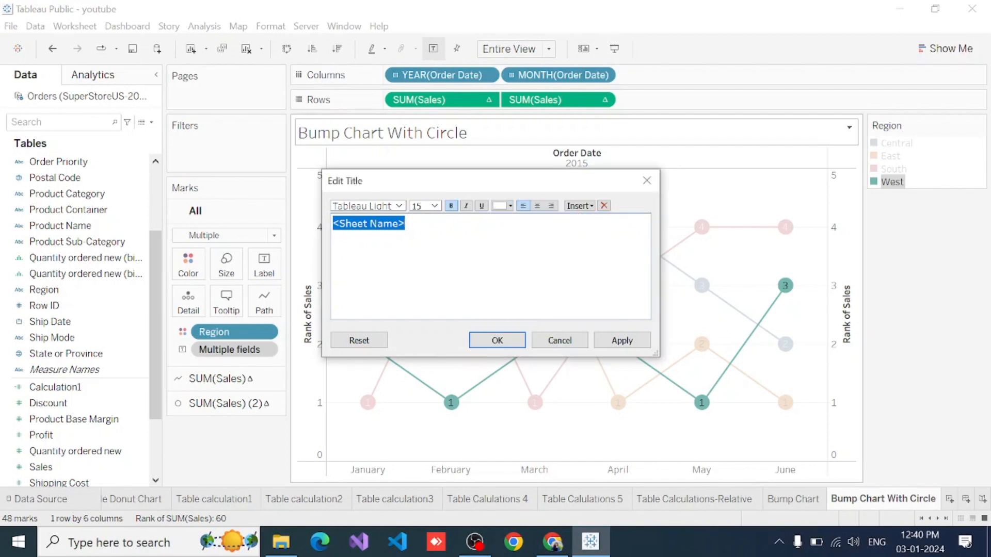
{"action": "left_click", "coordinate": [614, 339]}
{"action": "left_click", "coordinate": [495, 340]}
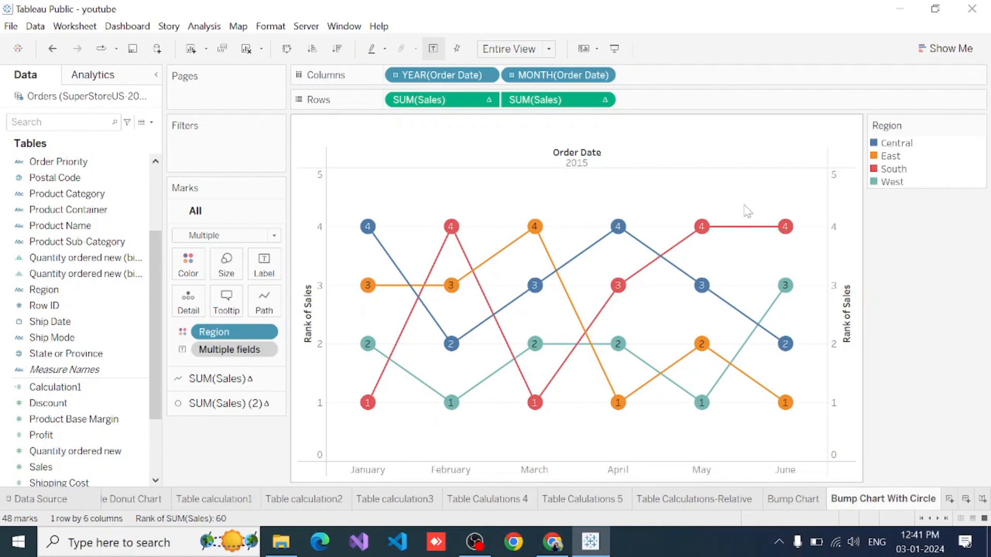
- Set the default worksheet font to size 10, bold and white
{"action": "right_click", "coordinate": [745, 207]}
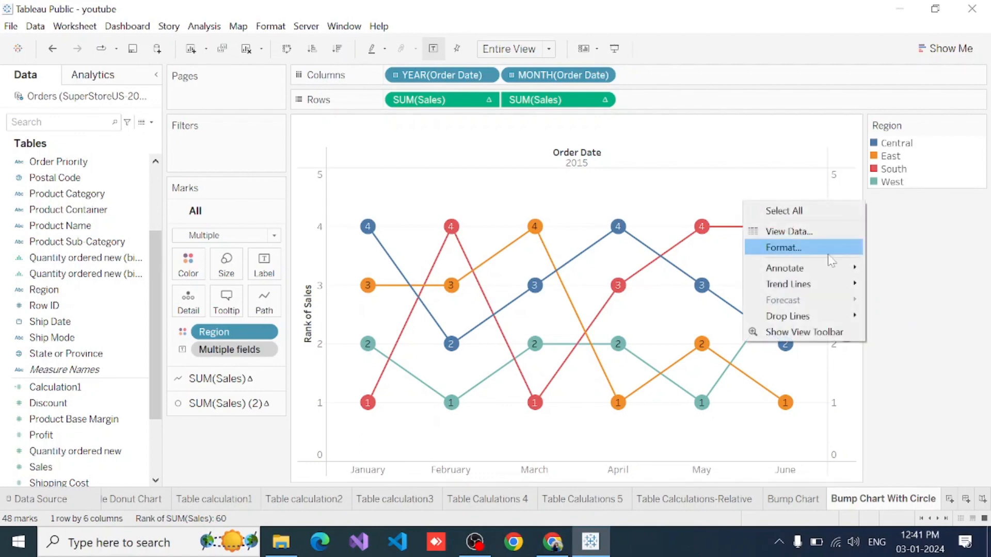
{"action": "left_click", "coordinate": [783, 248]}
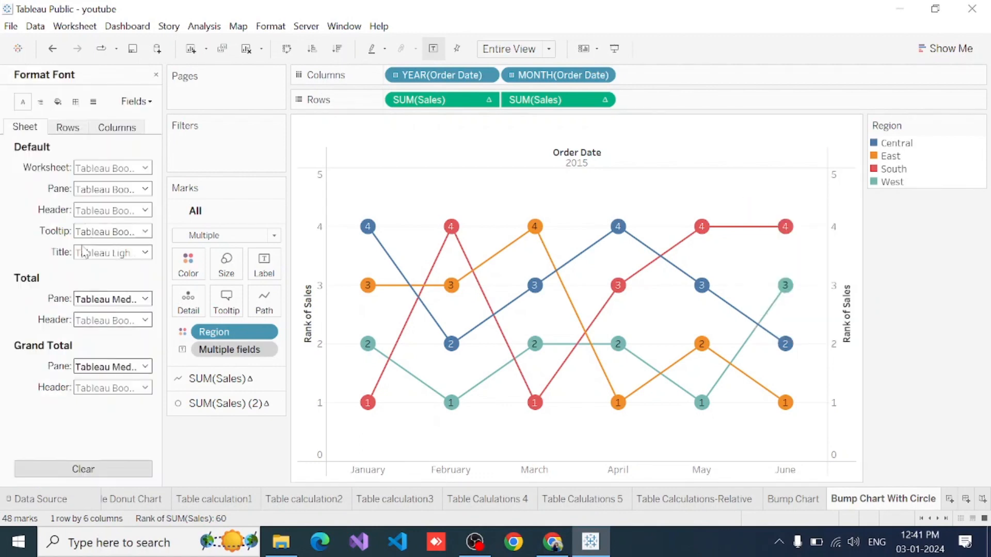
{"action": "left_click", "coordinate": [117, 169]}
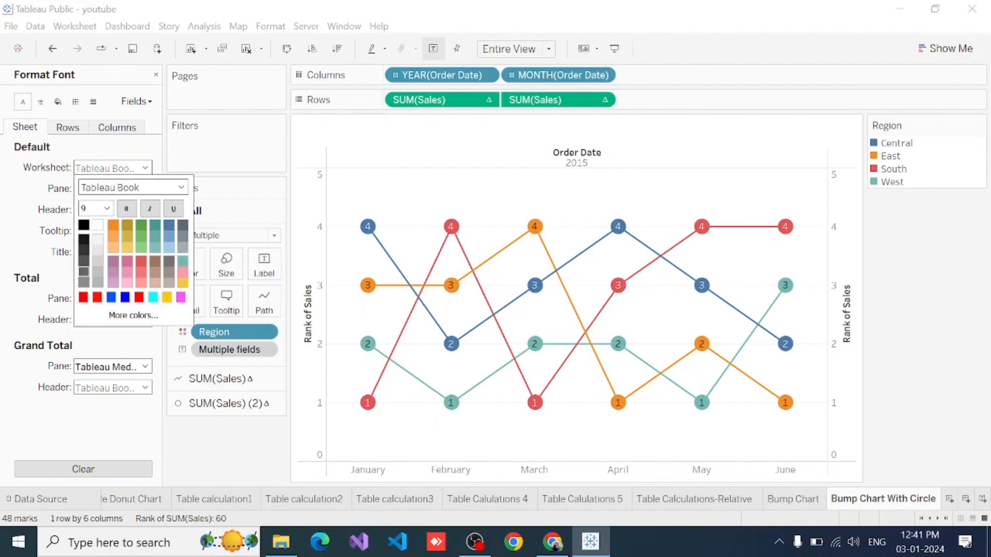
{"action": "left_click", "coordinate": [107, 209]}
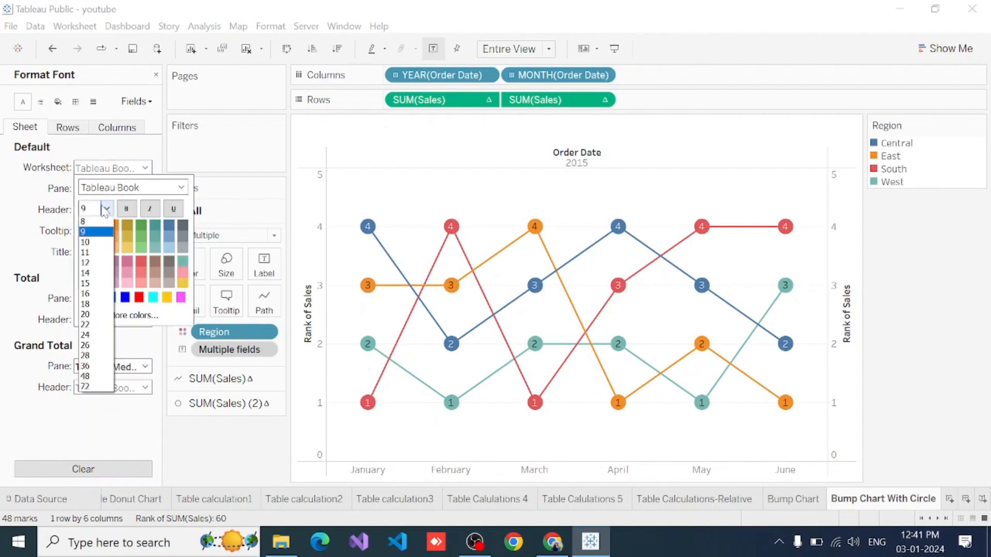
{"action": "left_click", "coordinate": [84, 242]}
{"action": "left_click", "coordinate": [126, 208]}
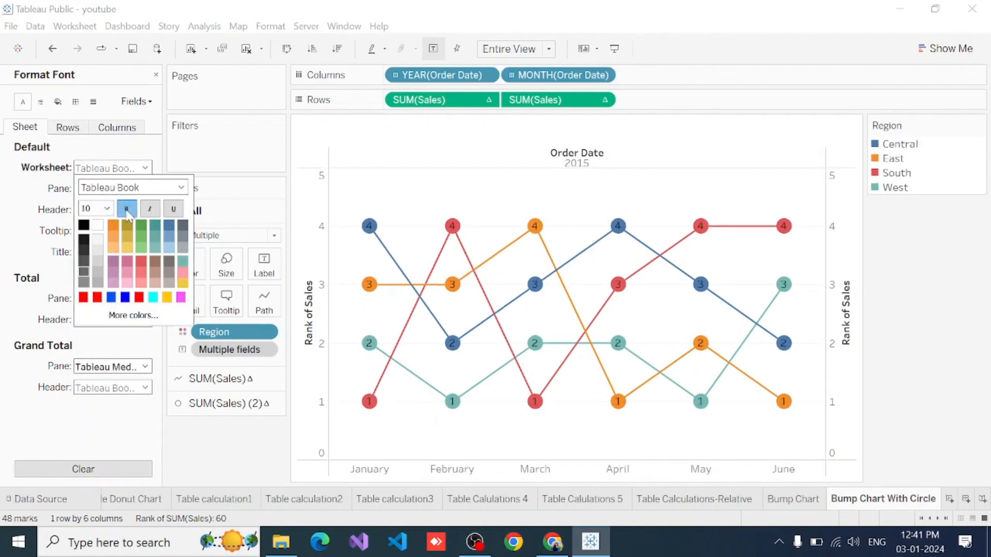
{"action": "left_click", "coordinate": [84, 225]}
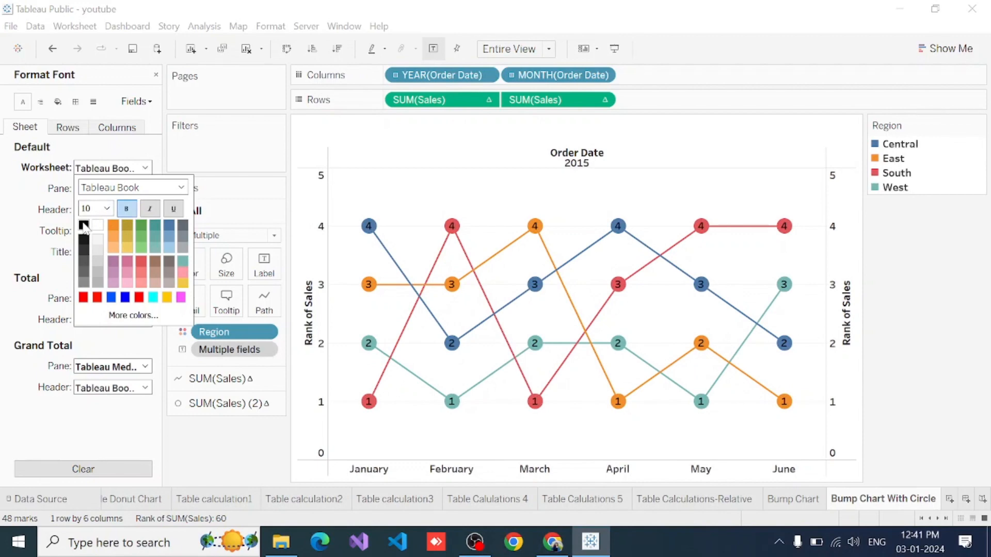
{"action": "left_click", "coordinate": [97, 227]}
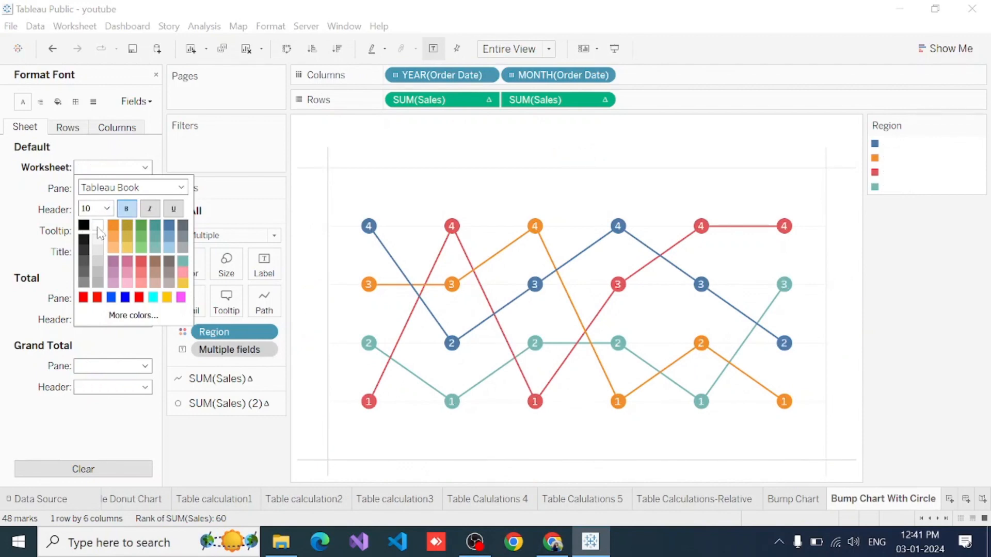
{"action": "left_click", "coordinate": [3, 222]}
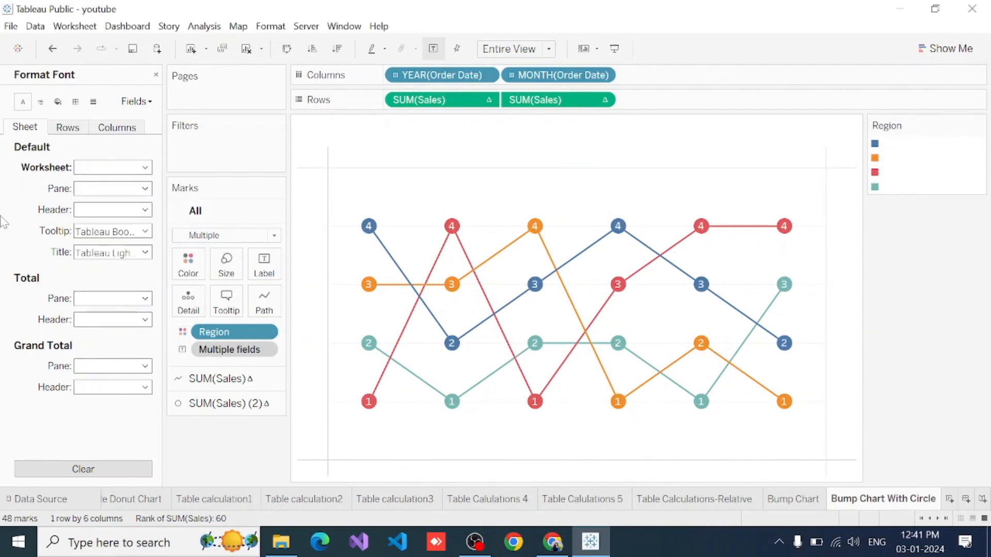
- Set the default worksheet shading to black
{"action": "left_click", "coordinate": [61, 102]}
{"action": "left_click", "coordinate": [104, 167]}
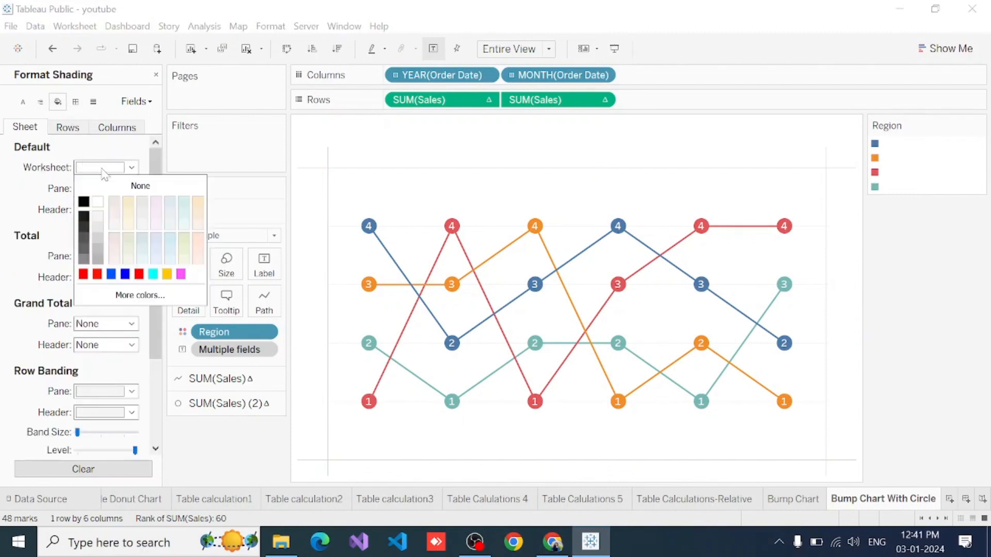
{"action": "left_click", "coordinate": [83, 202]}
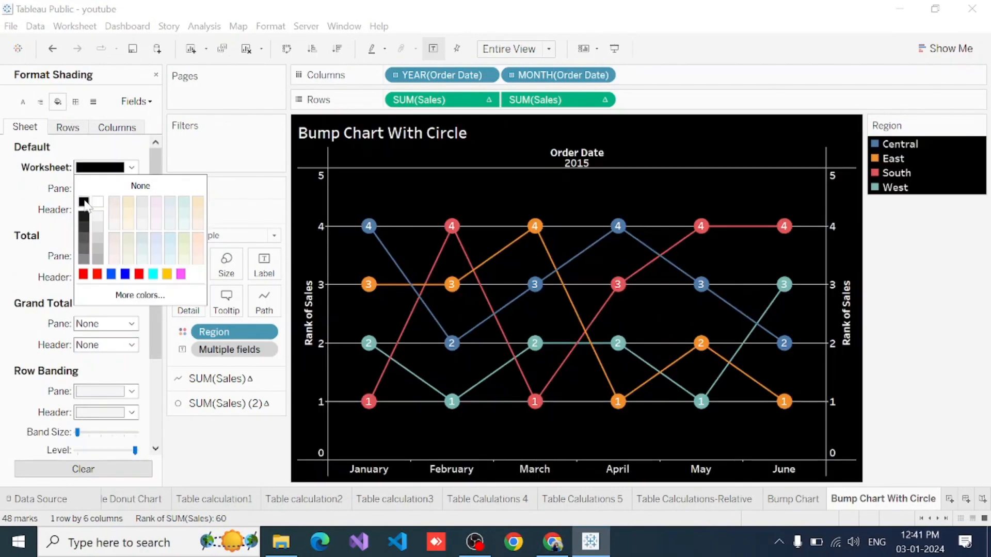
{"action": "left_click", "coordinate": [17, 198]}
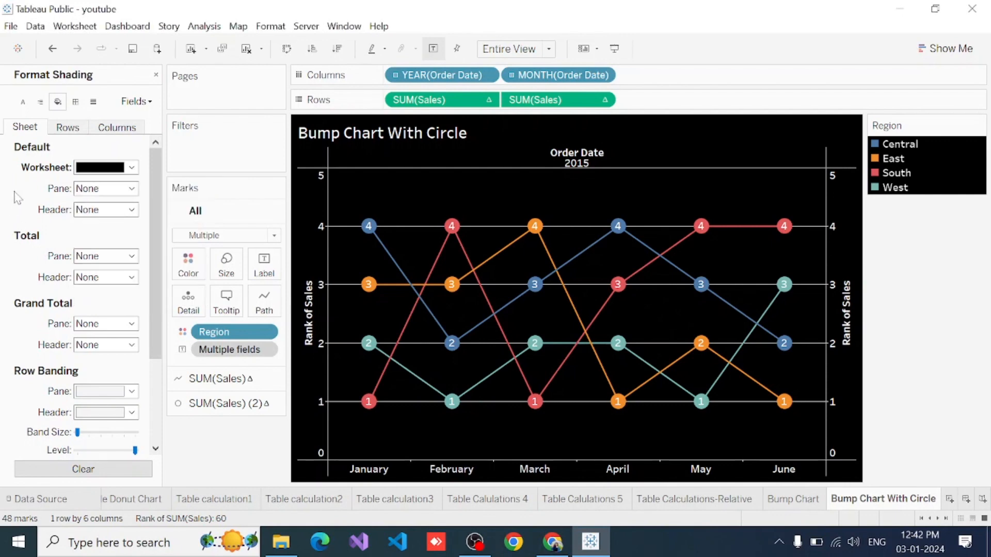
- Remove the grid lines from the sheet by setting them to None
{"action": "left_click", "coordinate": [76, 102]}
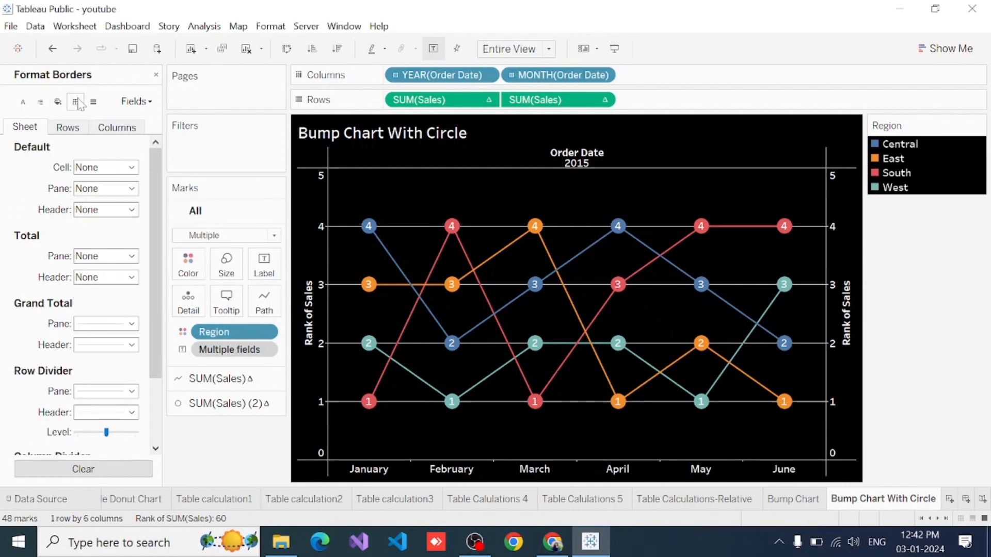
{"action": "left_click", "coordinate": [95, 102]}
{"action": "left_click", "coordinate": [96, 167]}
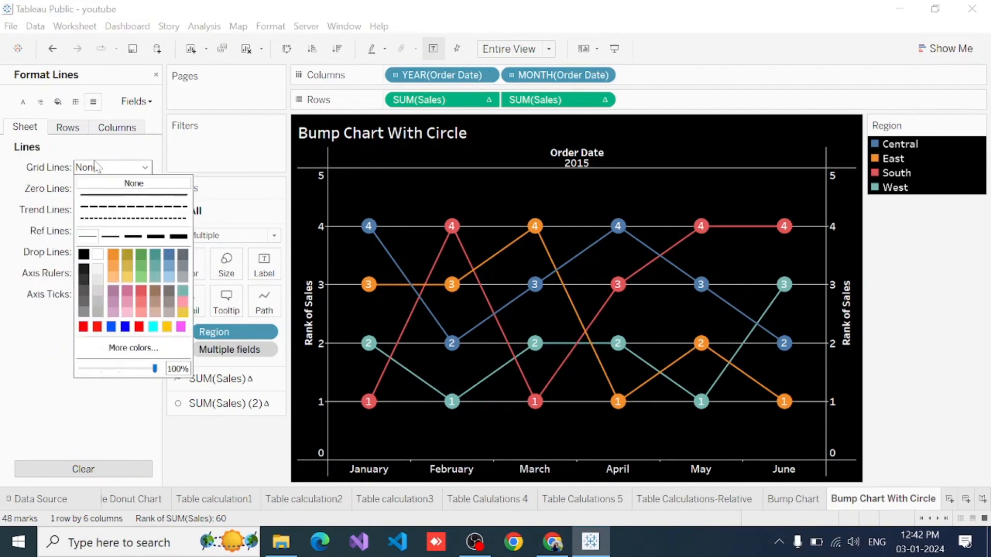
{"action": "left_click", "coordinate": [98, 186]}
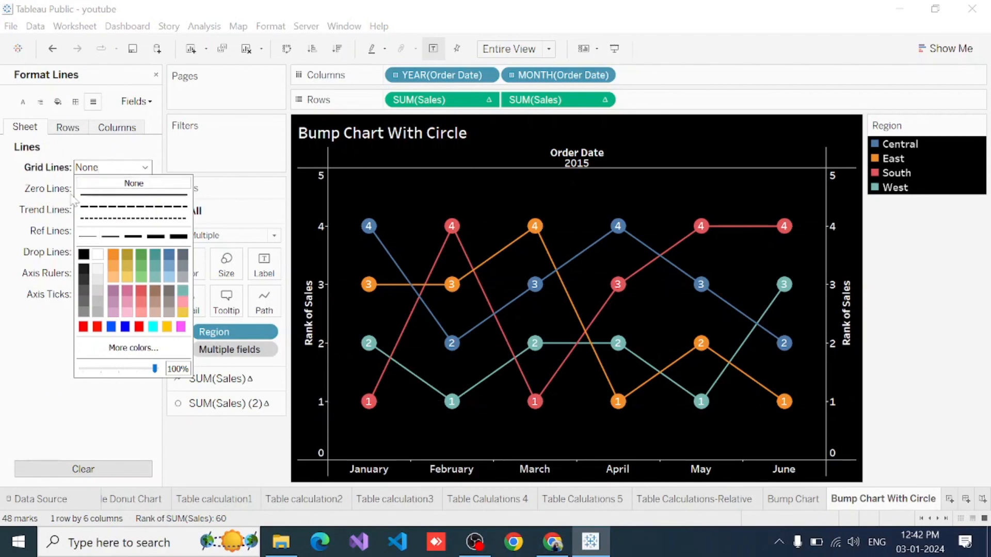
{"action": "left_click", "coordinate": [6, 211]}
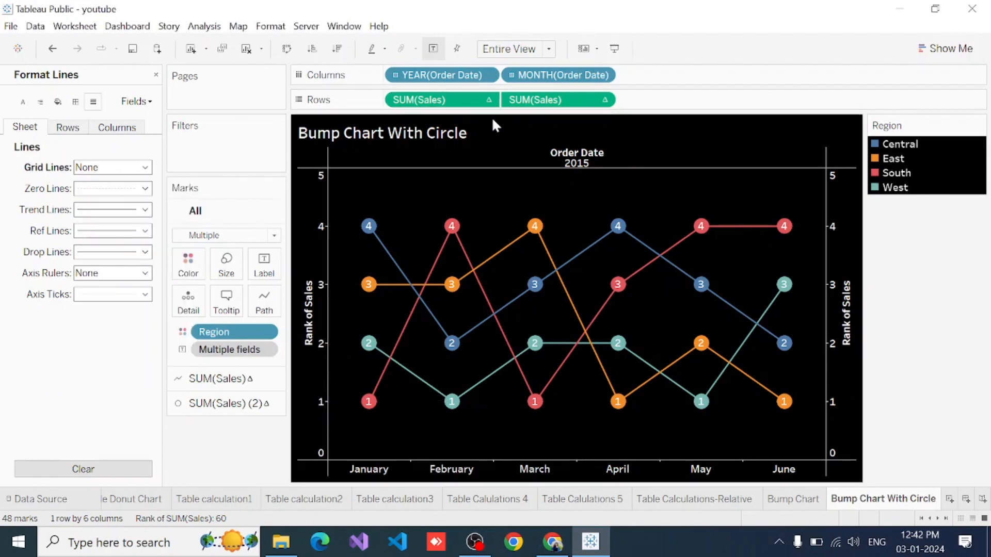